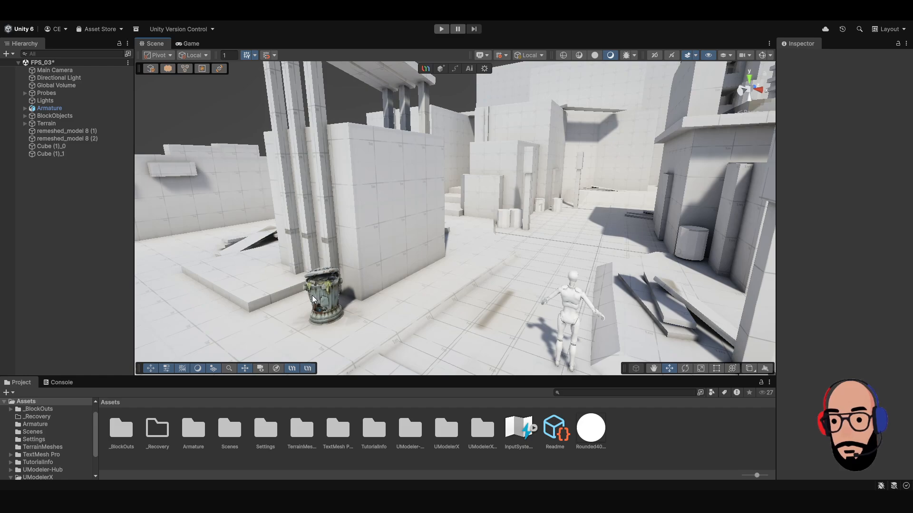
Undock the UMX Mesh Ops overlay from the scene toolbar, switch it to Panel layout and move it to the scene's lower edge.
mouse_move(138, 69)
mouse_down()
mouse_move(286, 90)
mouse_move(370, 54)
mouse_move(437, 54)
mouse_move(320, 53)
mouse_move(218, 86)
mouse_move(269, 147)
mouse_move(295, 115)
mouse_move(193, 294)
mouse_move(141, 355)
mouse_move(267, 147)
mouse_move(391, 70)
mouse_move(407, 50)
mouse_up()
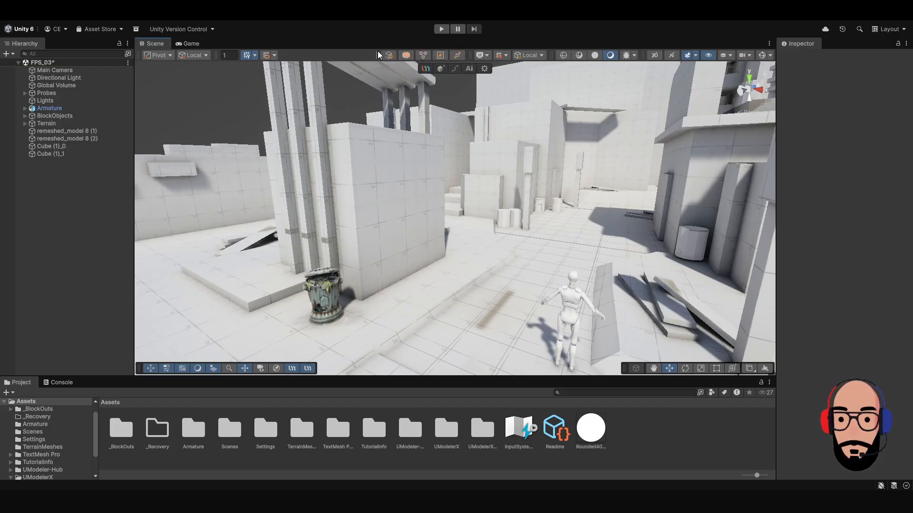
mouse_move(379, 55)
mouse_down()
mouse_move(378, 126)
mouse_move(632, 347)
mouse_move(710, 344)
mouse_move(712, 60)
mouse_move(608, 327)
mouse_move(623, 348)
mouse_move(236, 155)
mouse_move(209, 159)
mouse_up()
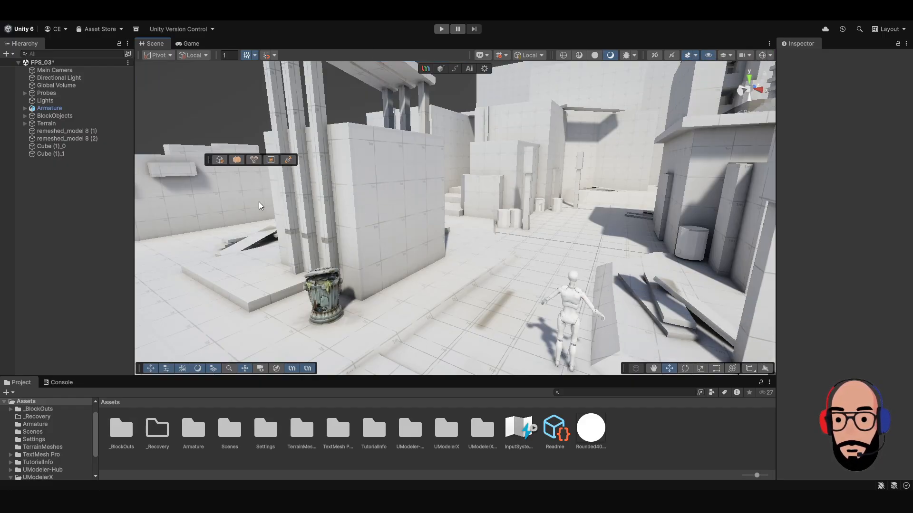
right_click(209, 162)
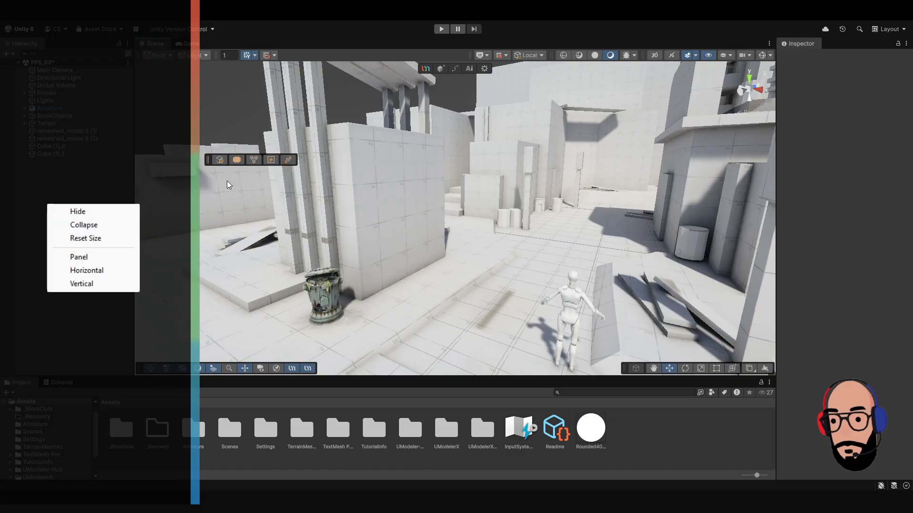
click(238, 201)
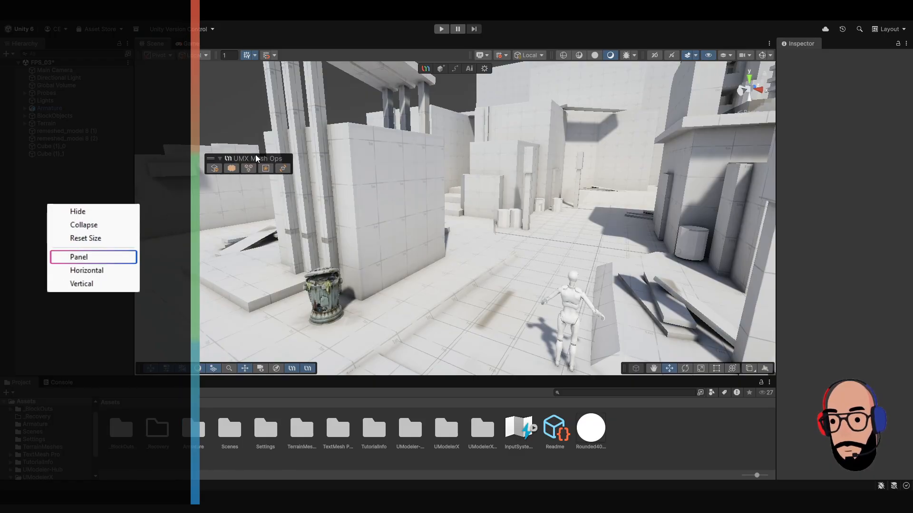
drag(255, 158, 474, 356)
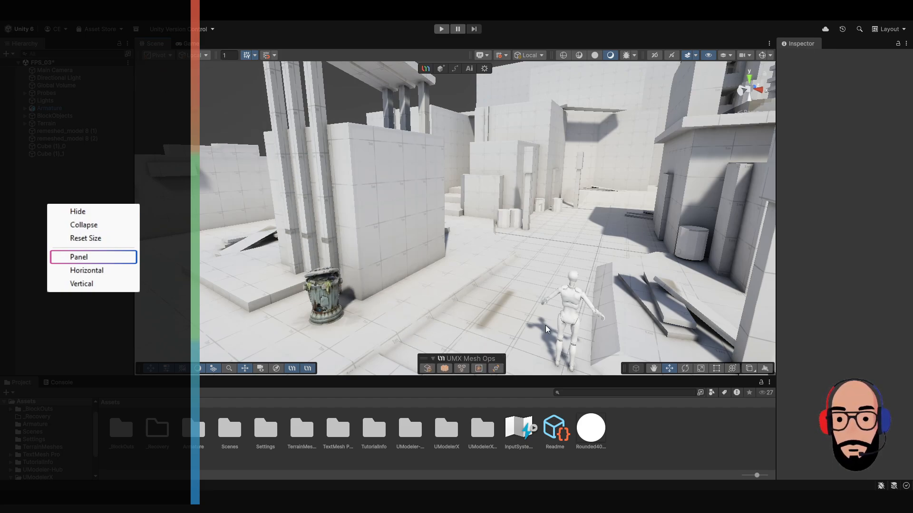
Switch the UMX Mesh Ops overlay to Horizontal layout and float it over the scene view.
right_click(480, 358)
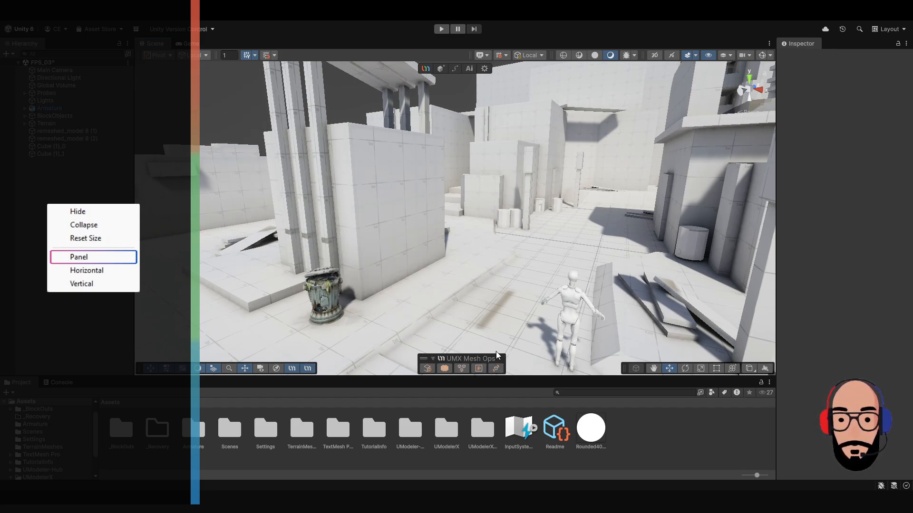
click(507, 420)
drag(428, 357, 204, 123)
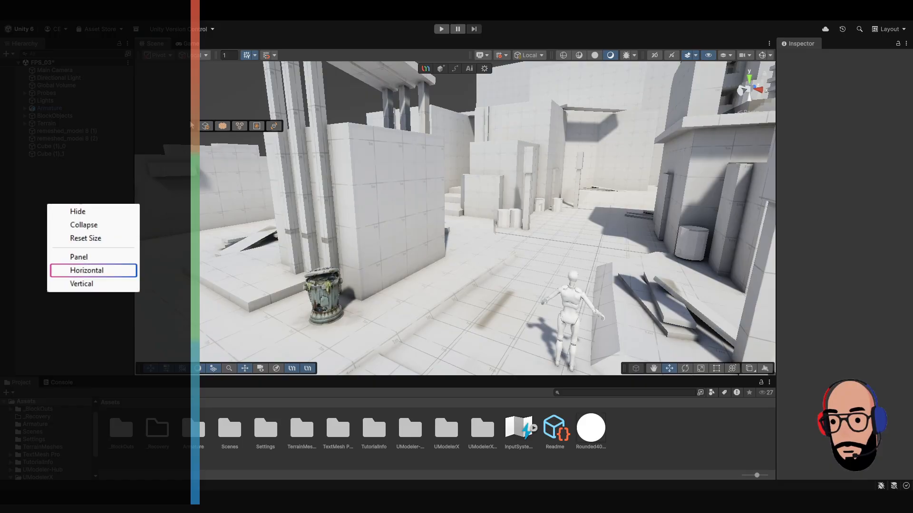
Place the UMX Mesh Ops overlay just beneath the main UModeler X toolbar and set its layout to Panel.
drag(214, 129, 452, 81)
right_click(410, 108)
click(443, 152)
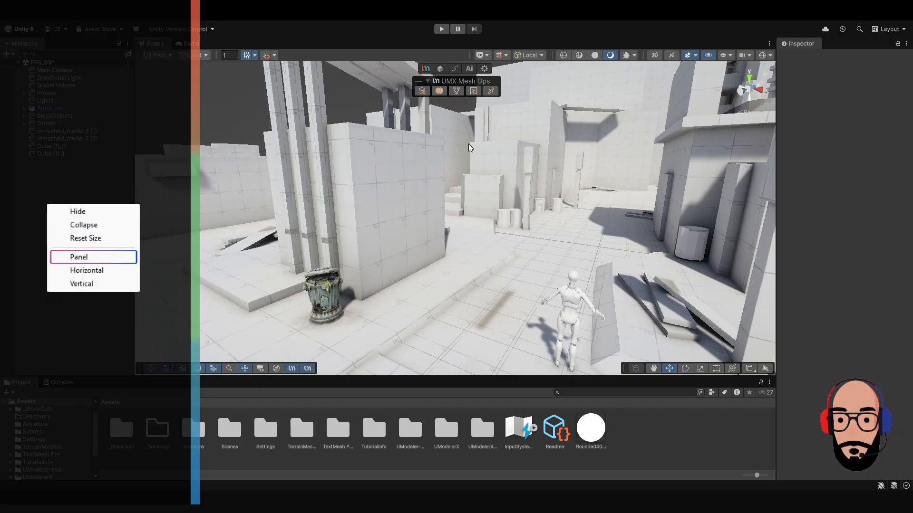
click(473, 193)
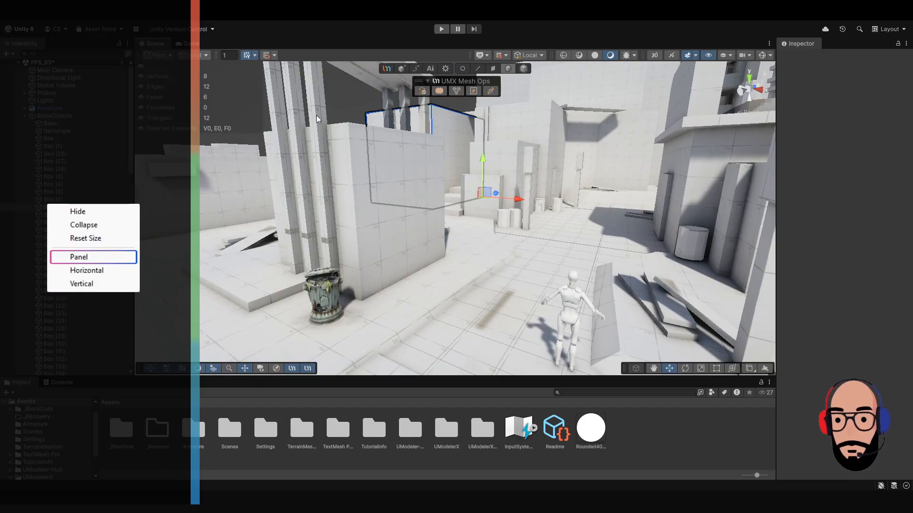
click(342, 118)
right_drag(383, 168, 399, 186)
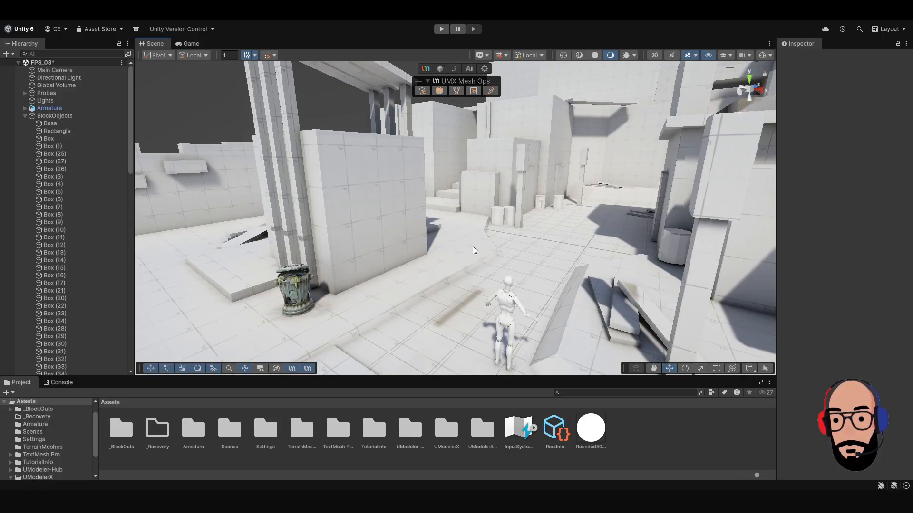
mouse_move(473, 246)
right_down()
mouse_move(462, 236)
mouse_move(480, 245)
right_up()
click(24, 115)
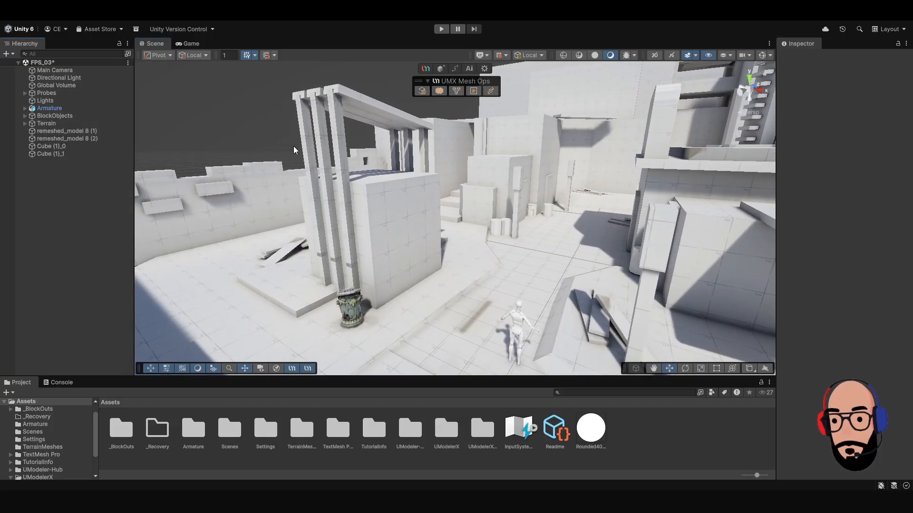
Add a cube to the scene and move it to about X -2.1, Y 2.36, Z 1.96, floating beside the mannequin.
right_drag(396, 224, 396, 225)
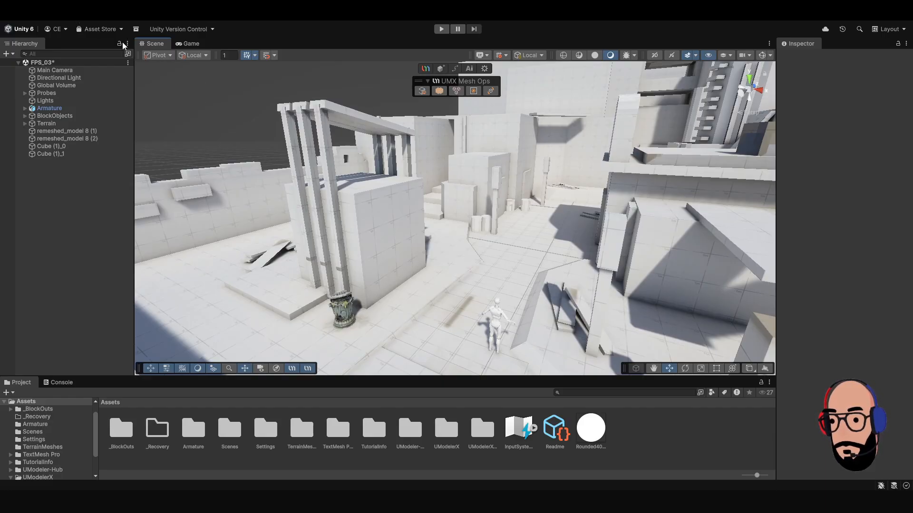
click(231, 68)
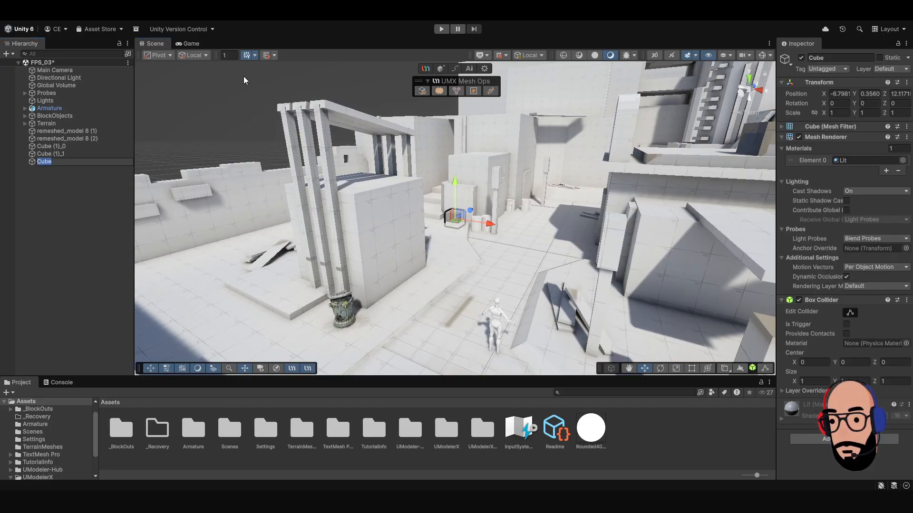
drag(456, 223, 432, 323)
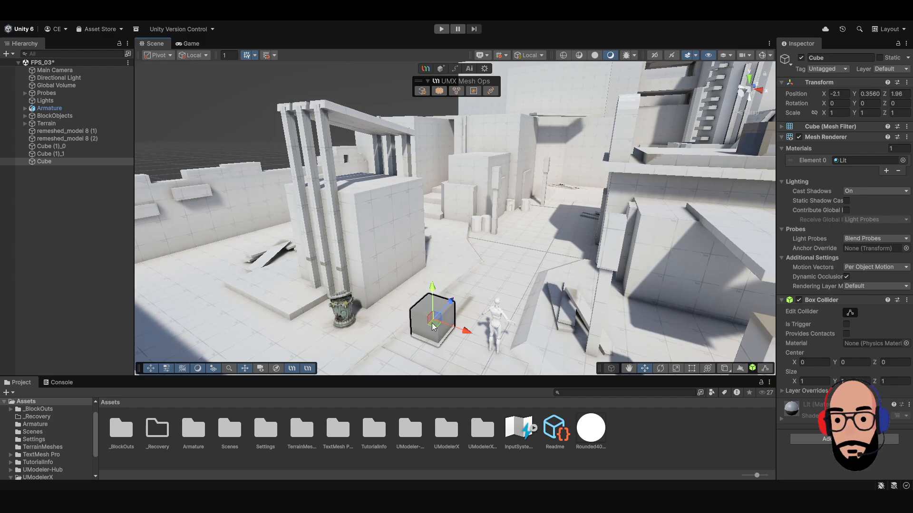
drag(431, 285, 426, 231)
key(f)
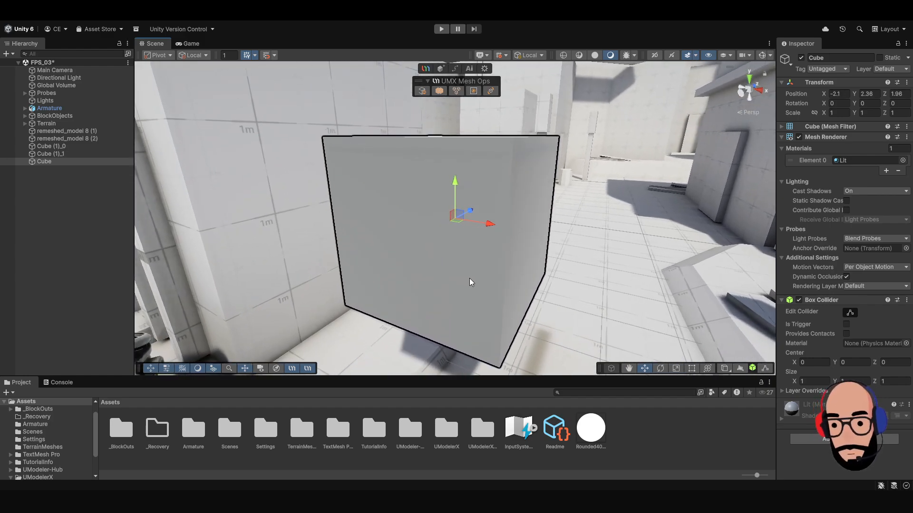
scroll(469, 278, down, 4)
alt+drag(366, 171, 447, 225)
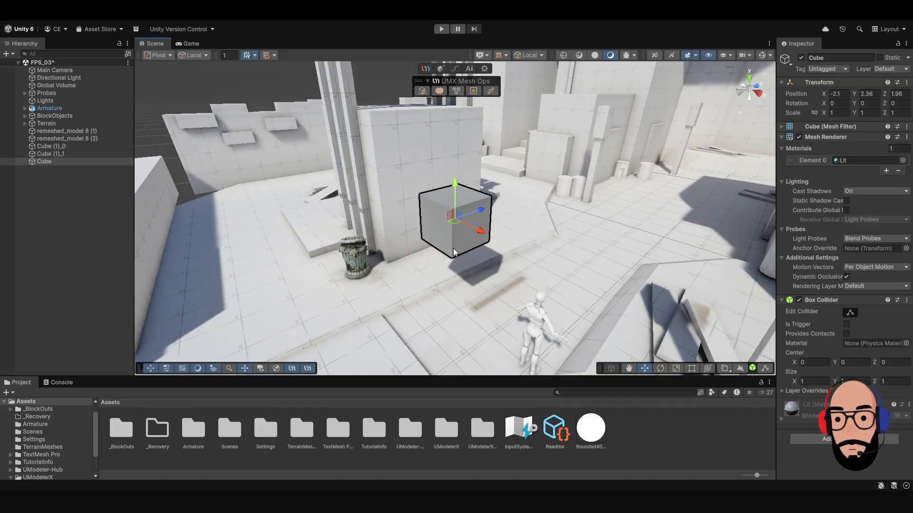
Select the new cube and convert it into a UModeler X editable mesh.
click(54, 161)
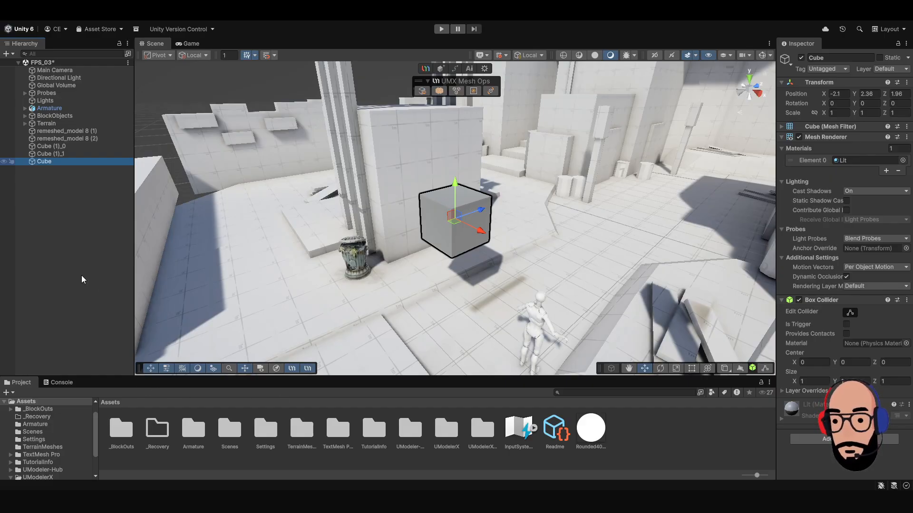
click(37, 261)
alt+drag(396, 264, 469, 224)
scroll(484, 230, down, 5)
click(451, 215)
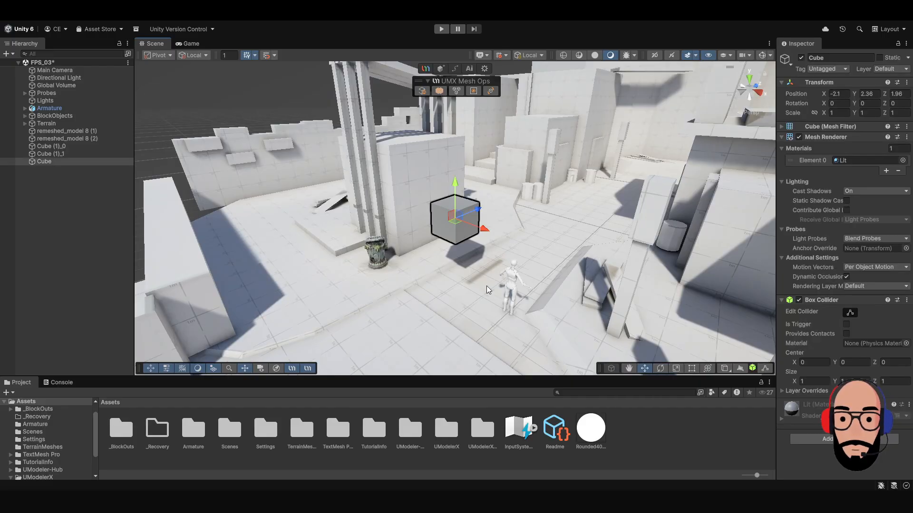
click(422, 91)
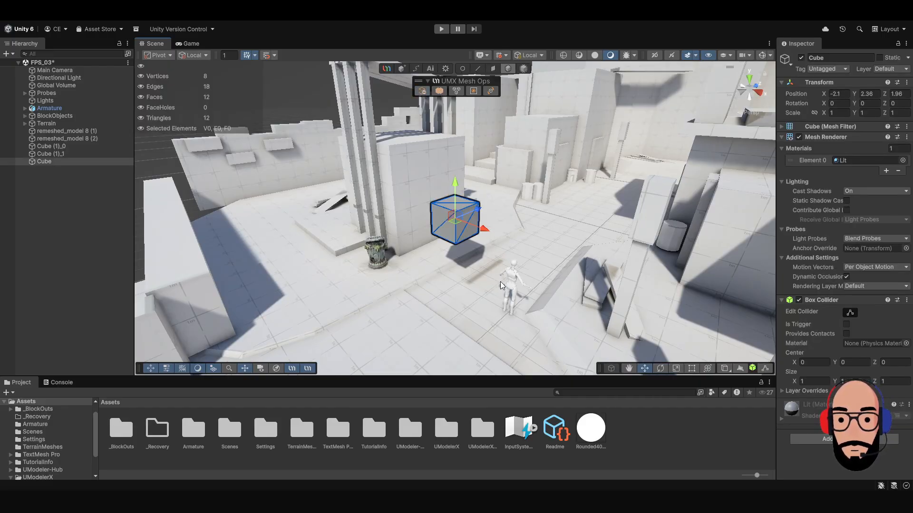
alt+drag(487, 276, 481, 262)
scroll(481, 263, up, 8)
alt+drag(458, 295, 532, 266)
scroll(464, 230, down, 4)
alt+drag(464, 231, 349, 240)
scroll(506, 233, down, 4)
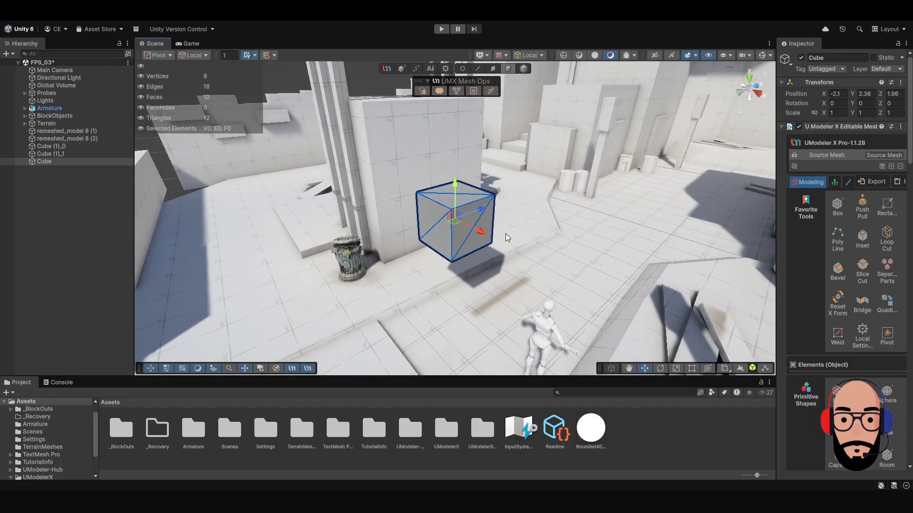
alt+drag(506, 233, 490, 221)
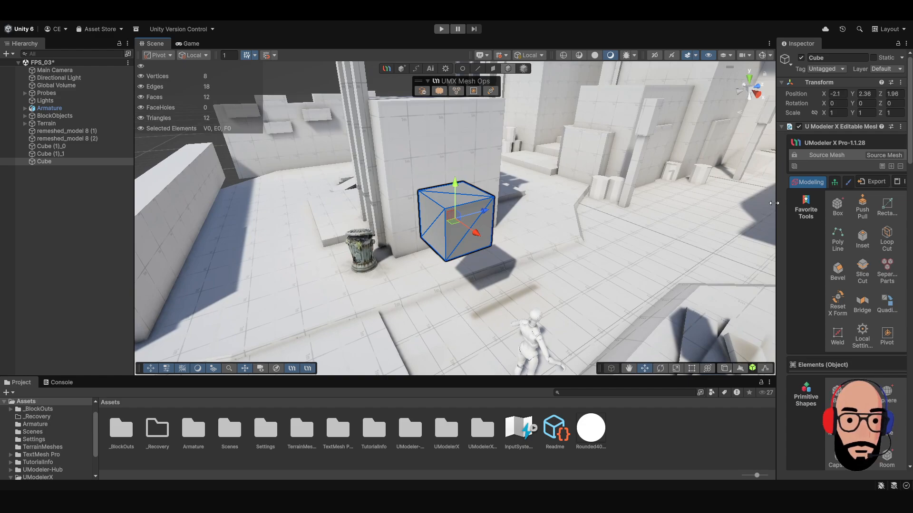
Widen the Inspector and look through the UModeler X modeling tools for the cube.
drag(777, 199, 754, 200)
scroll(822, 271, down, 10)
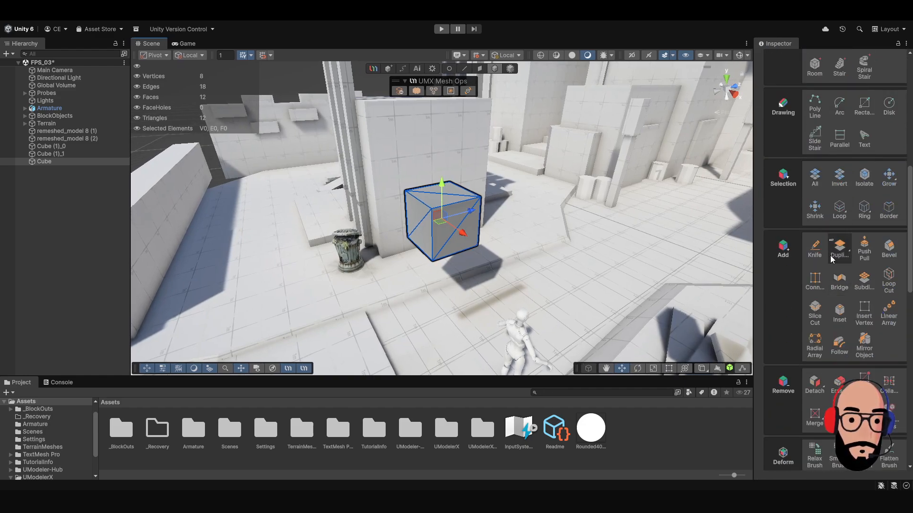
scroll(420, 244, down, 3)
alt+drag(356, 252, 489, 218)
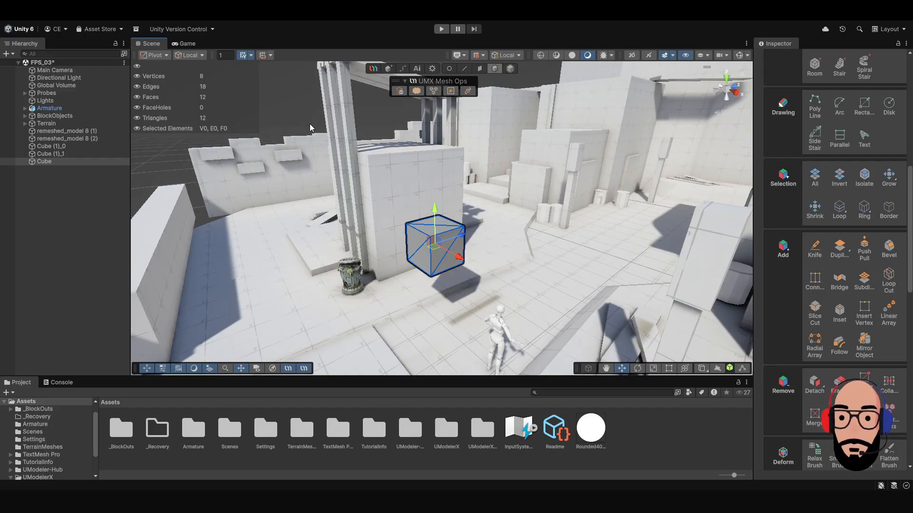
Convert the cube from a UModeler X editable mesh back to a regular Unity mesh.
click(324, 186)
click(433, 245)
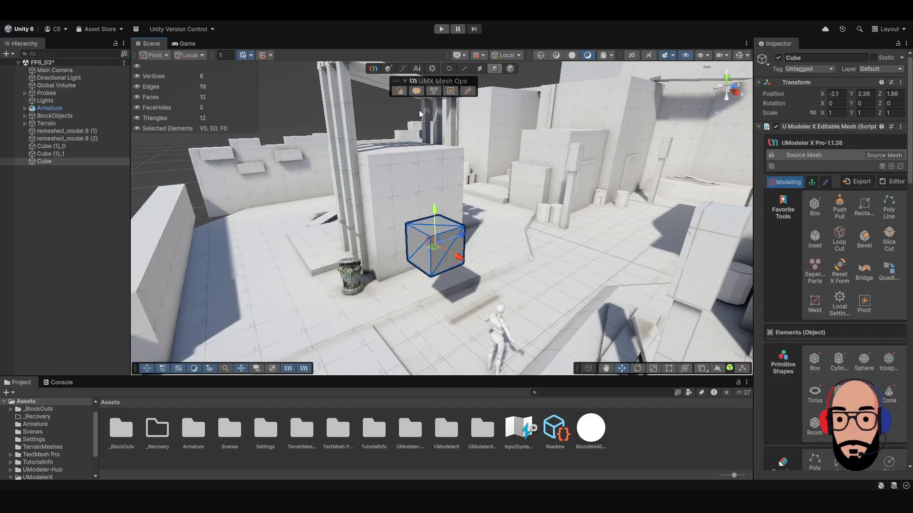
click(401, 93)
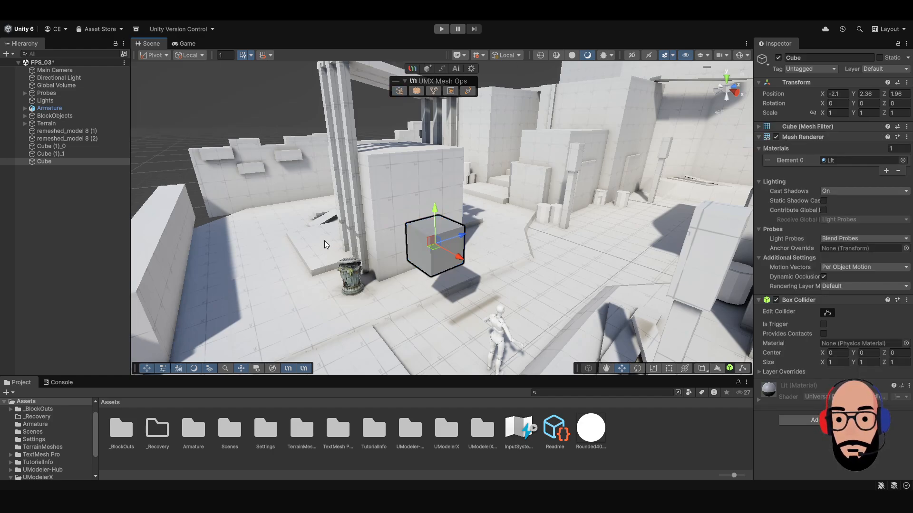
alt+drag(324, 245, 335, 199)
scroll(395, 242, down, 5)
scroll(449, 223, up, 3)
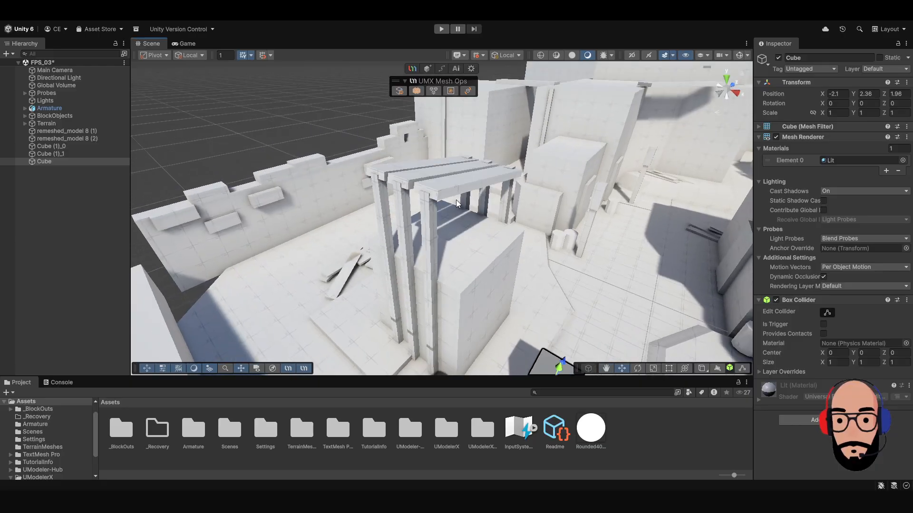
alt+drag(347, 233, 514, 293)
alt+right_drag(515, 293, 596, 271)
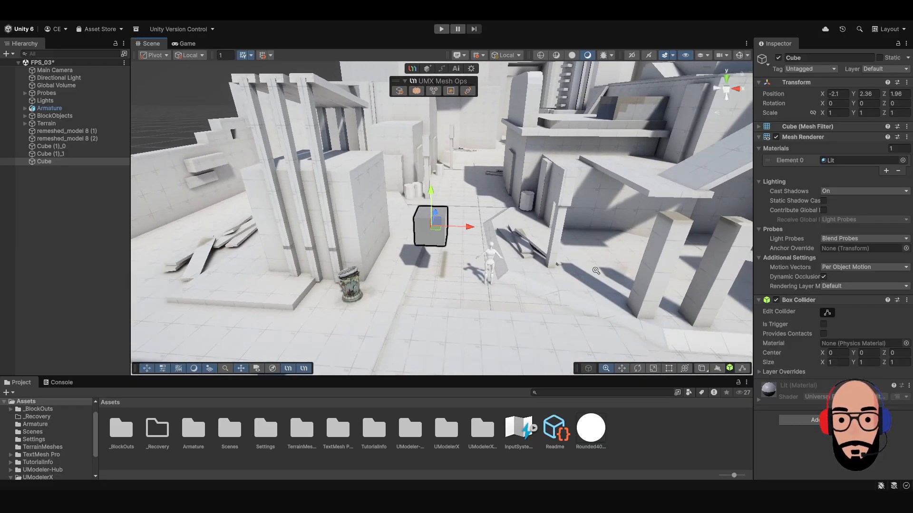
alt+drag(596, 270, 533, 254)
alt+right_drag(533, 254, 557, 337)
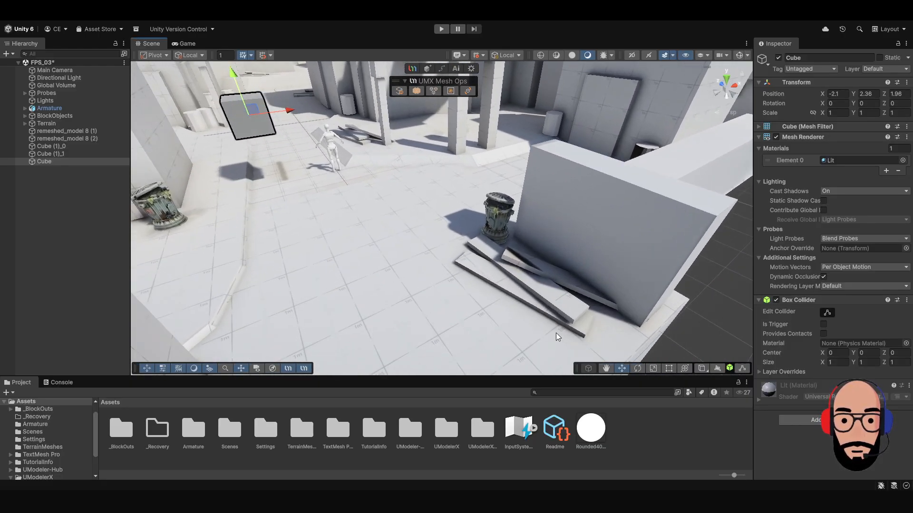
click(523, 261)
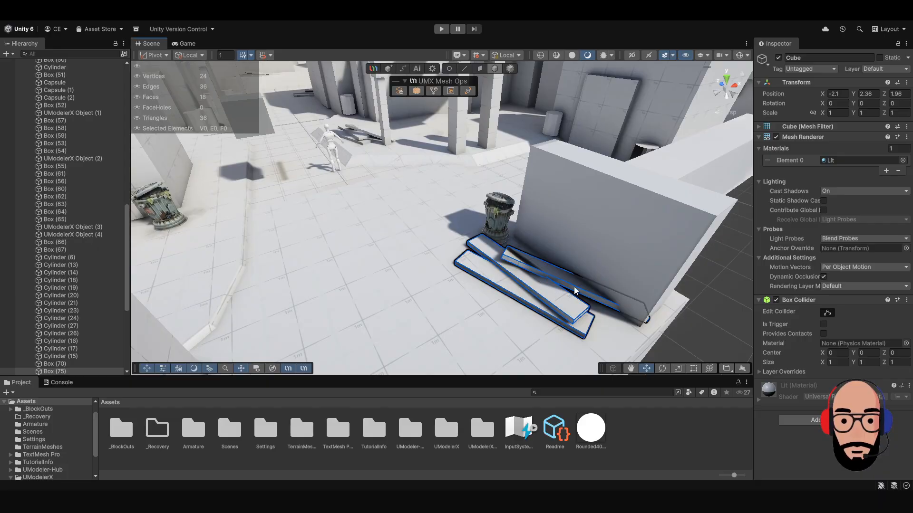
Select the three tall pillars standing near the mannequin together and convert them from UModeler X editable meshes to regular Unity meshes.
middle_drag(366, 190, 409, 287)
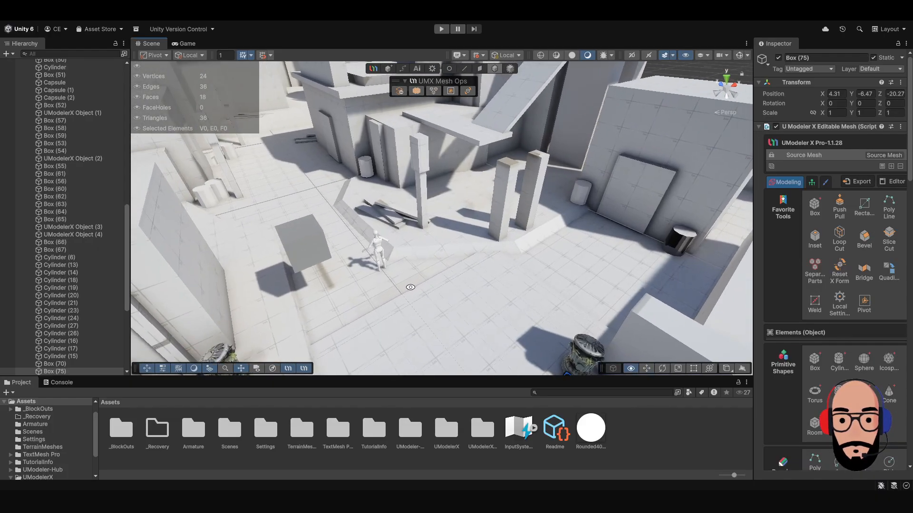
click(503, 208)
shift+click(536, 187)
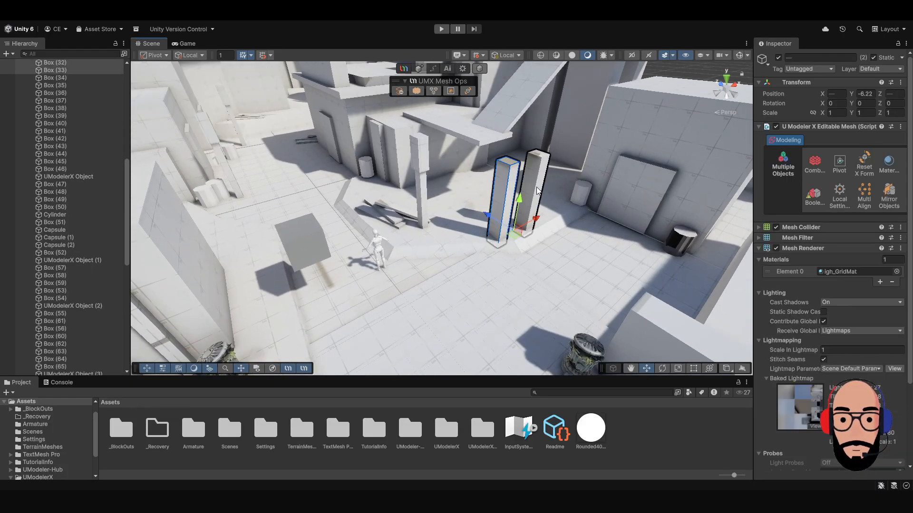
alt+drag(423, 213, 414, 194)
shift+click(420, 155)
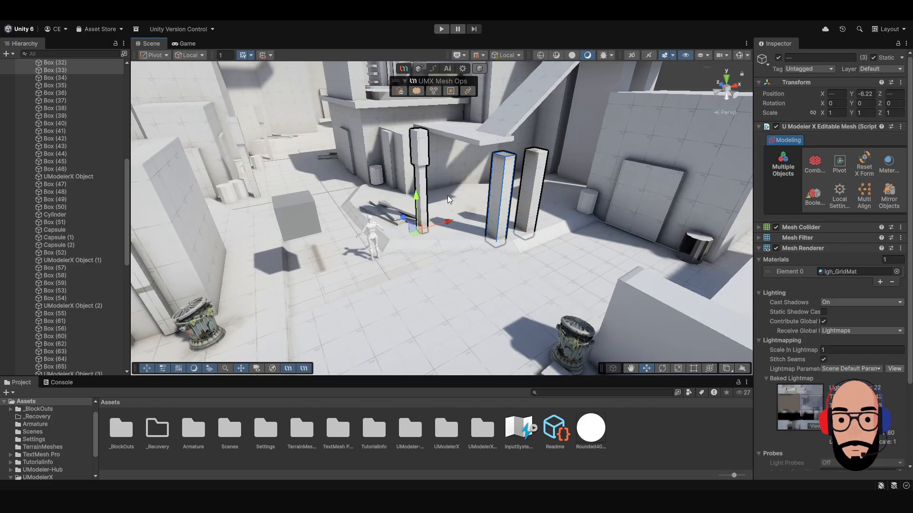
alt+drag(505, 283, 574, 271)
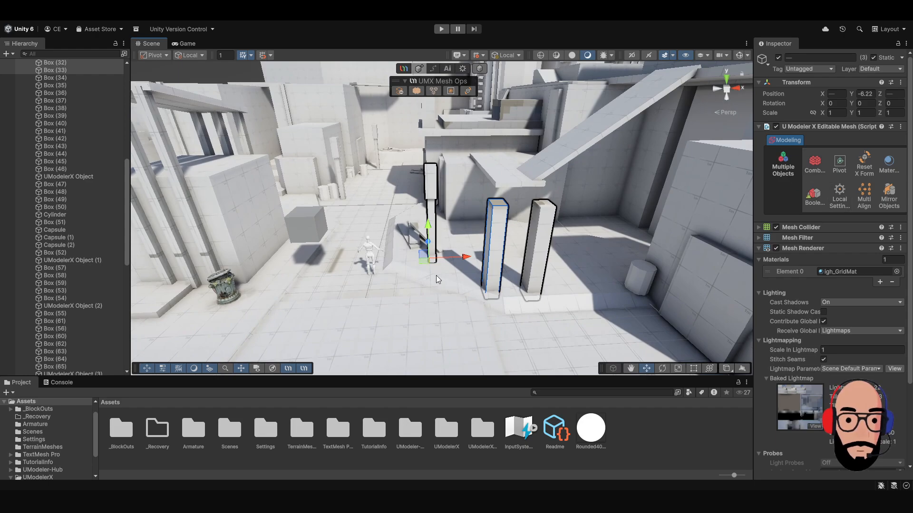
alt+drag(383, 260, 435, 268)
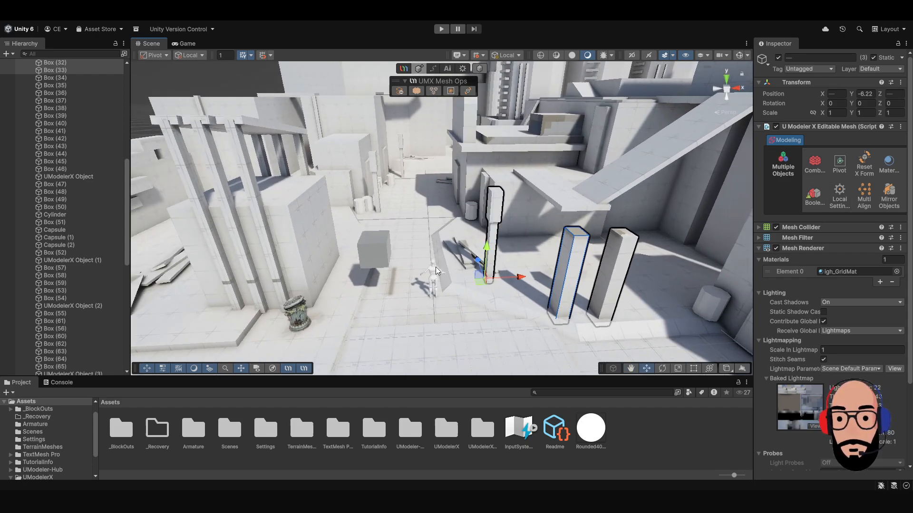
click(400, 90)
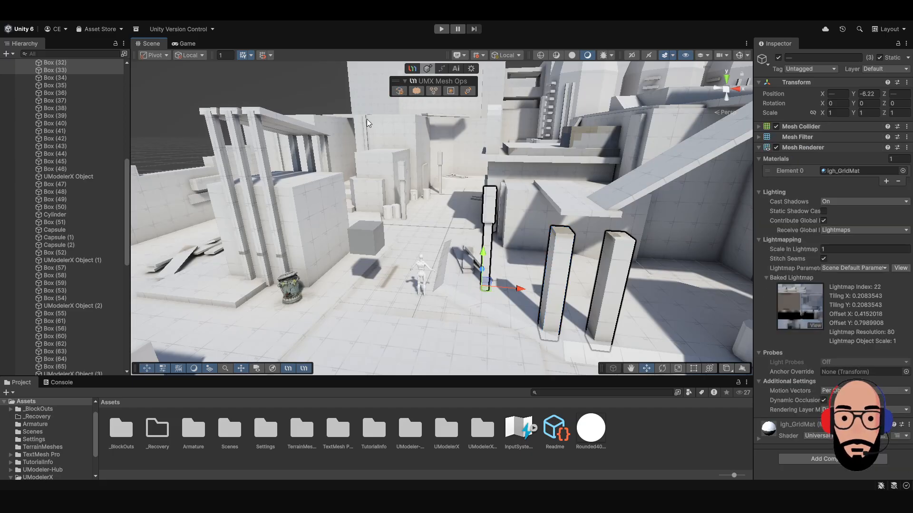
Select the tall pillars near the mannequin individually to check that they are regular Unity meshes.
click(423, 214)
click(487, 213)
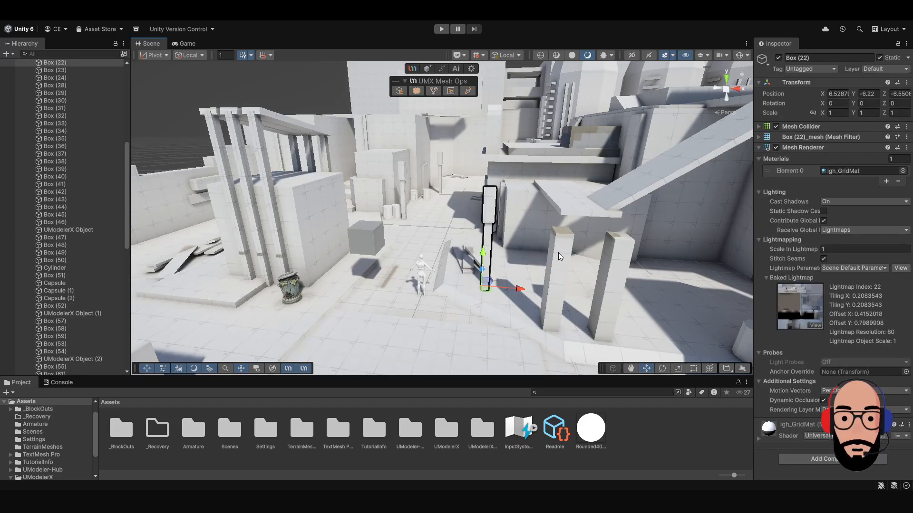
click(613, 265)
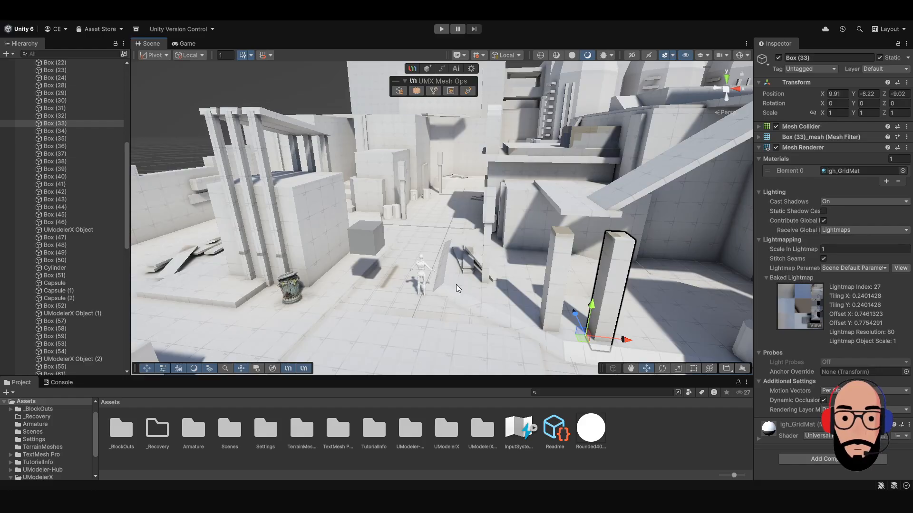
Select the three tall pillars together, convert them back into UModeler X editable meshes, and clear the selection.
alt+drag(456, 284, 477, 266)
scroll(499, 254, up, 3)
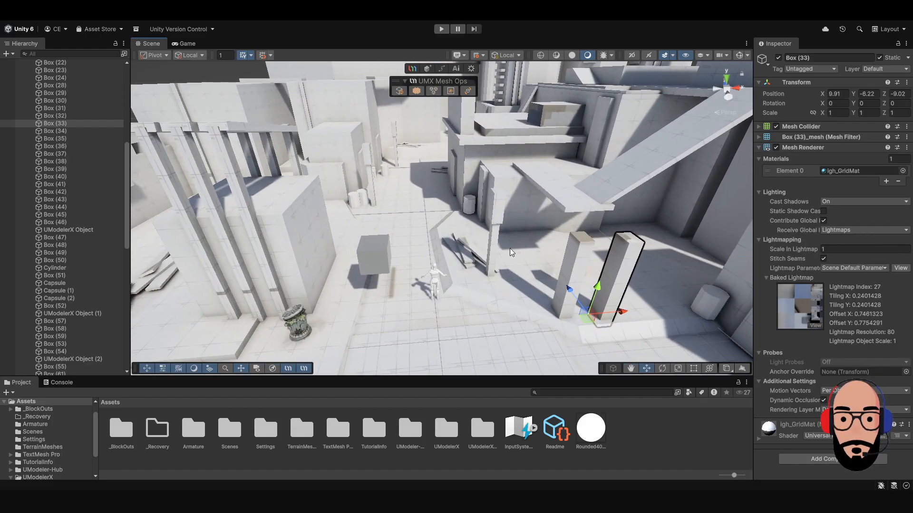
shift+click(499, 206)
shift+click(583, 253)
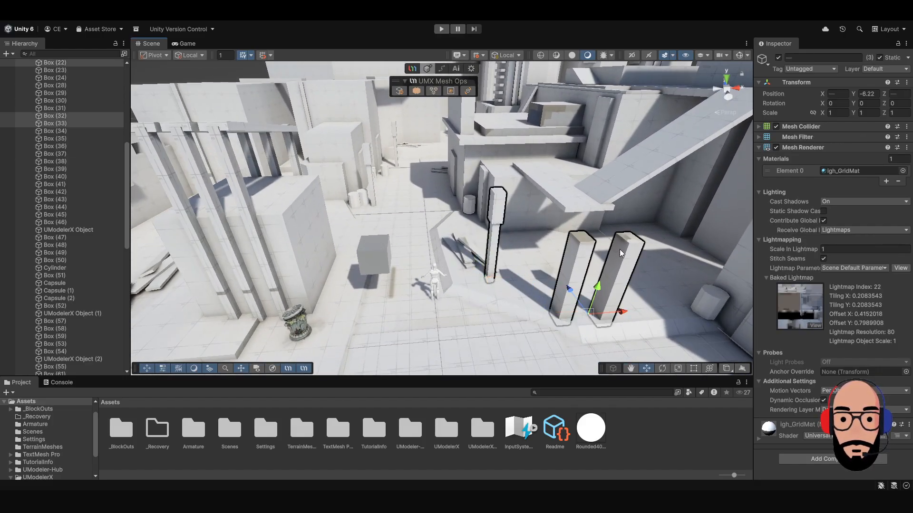
click(399, 90)
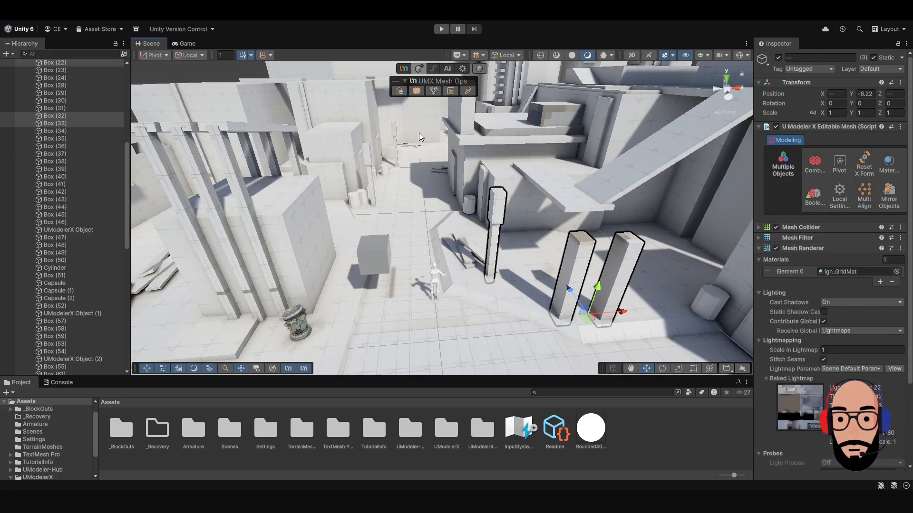
scroll(438, 250, down, 7)
alt+drag(438, 250, 412, 249)
click(272, 82)
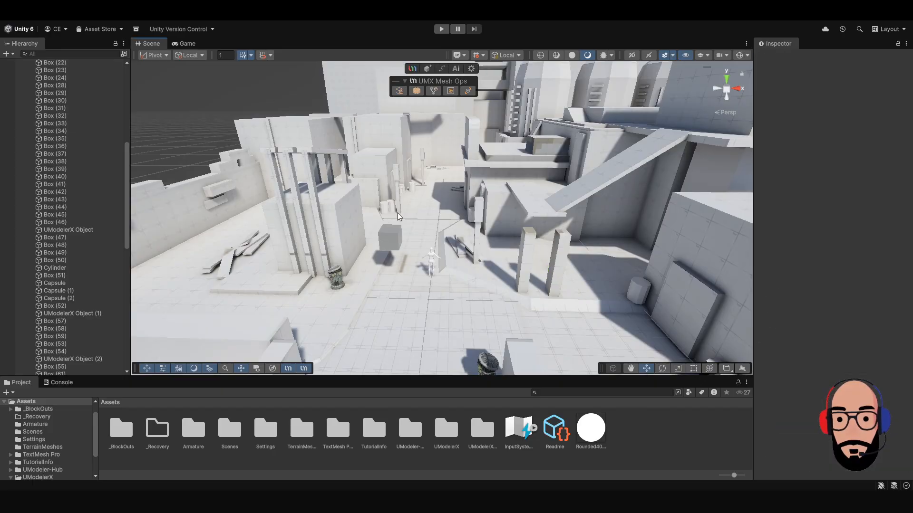
Select the gray cube and move it beside the large block near the trash can, to about X -4.16, Y 2.64.
scroll(423, 262, up, 9)
scroll(423, 263, up, 4)
alt+drag(412, 284, 399, 252)
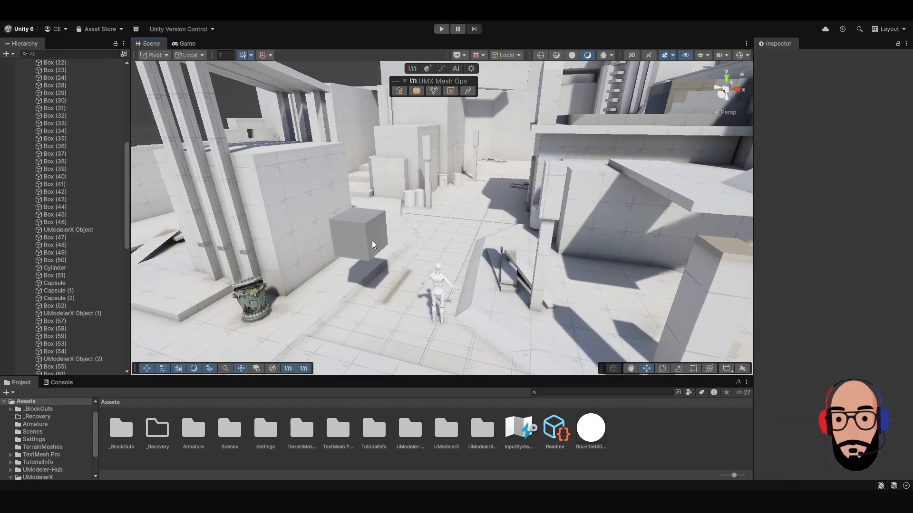
click(371, 239)
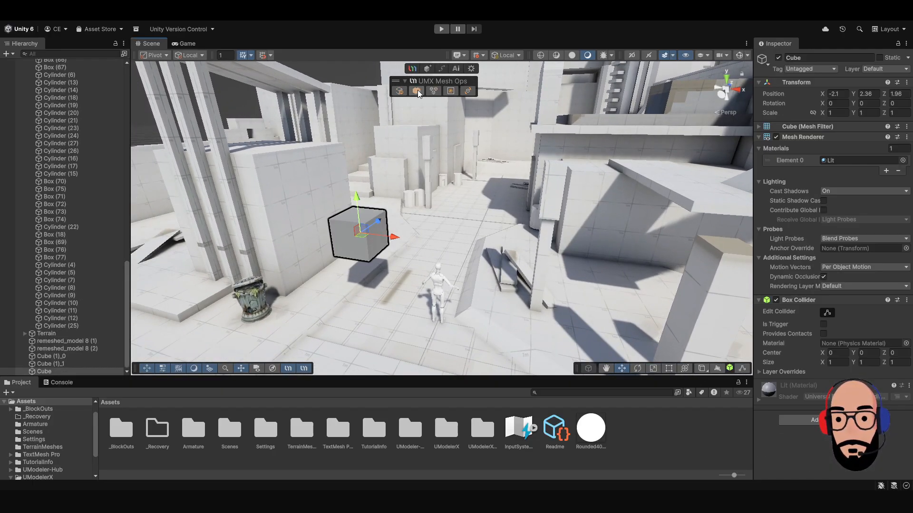
middle_drag(407, 238, 445, 164)
alt+drag(445, 164, 496, 218)
scroll(497, 218, up, 1)
middle_drag(496, 218, 500, 282)
alt+drag(500, 282, 488, 228)
alt+drag(465, 194, 469, 177)
scroll(468, 176, up, 1)
middle_drag(477, 220, 480, 230)
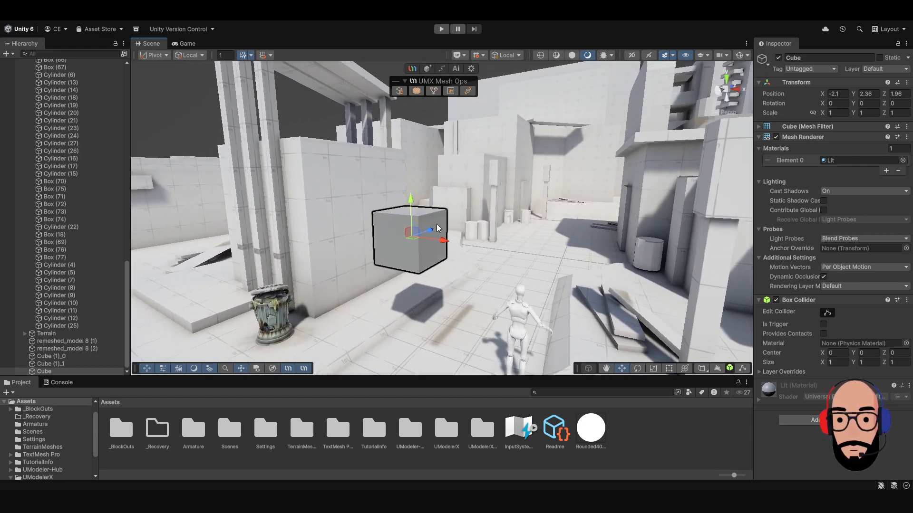
alt+drag(428, 213, 403, 232)
scroll(403, 232, down, 1)
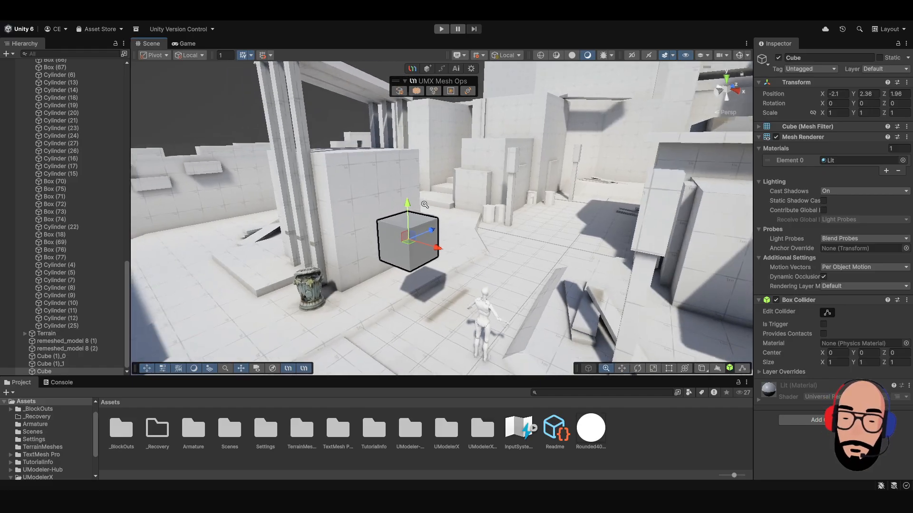
middle_drag(404, 232, 436, 193)
mouse_move(437, 193)
alt+mouse_down()
mouse_move(451, 204)
mouse_move(438, 179)
alt+mouse_up()
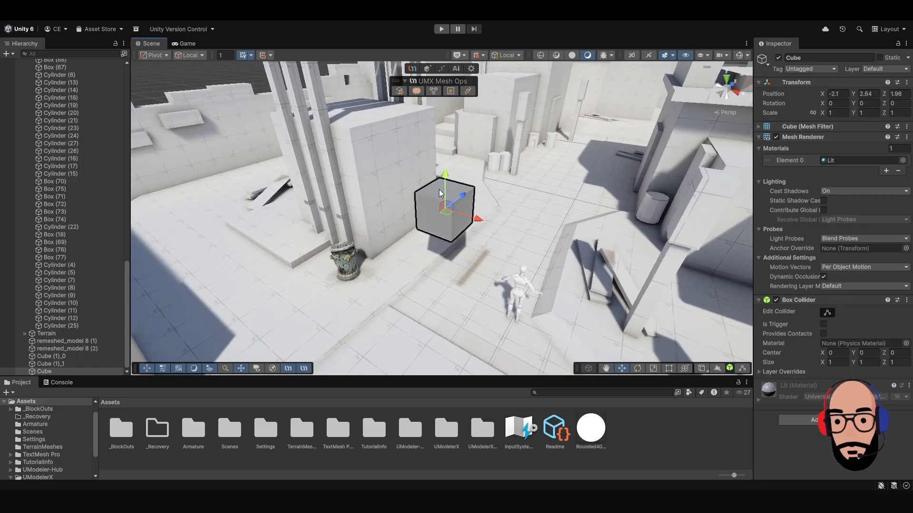
key(r)
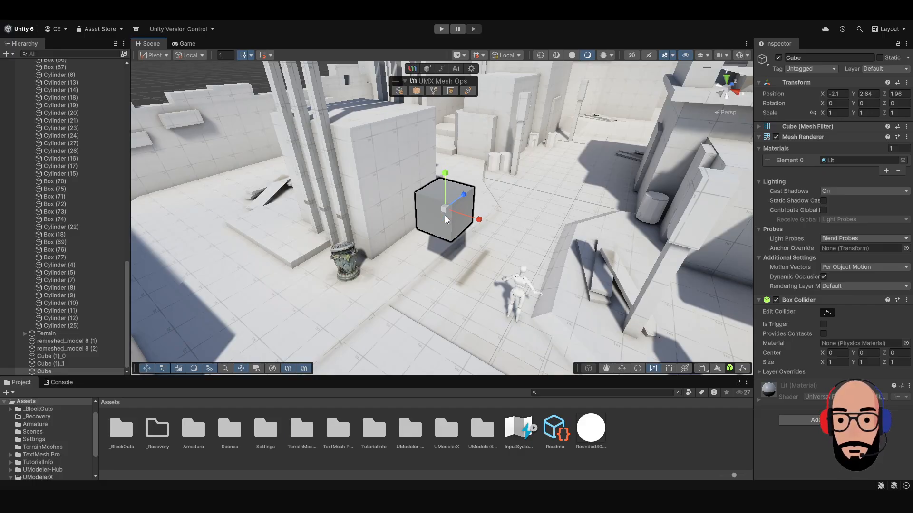
key(w)
alt+drag(462, 225, 415, 209)
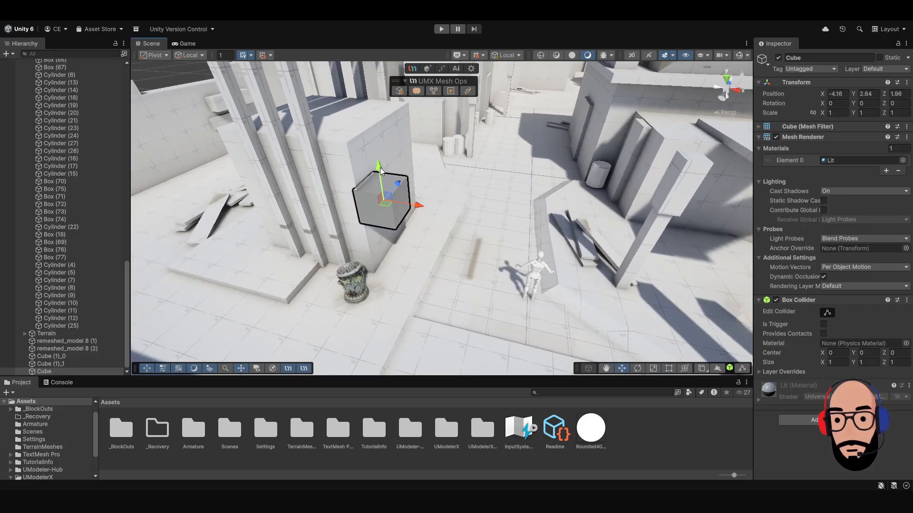
Lower the cube to about Y 0.66 and scale it into a thin door slab of about 1.48 x 3.64 x 0.23.
mouse_move(381, 167)
mouse_down()
mouse_move(404, 235)
mouse_move(396, 250)
mouse_move(373, 155)
mouse_up()
key(r)
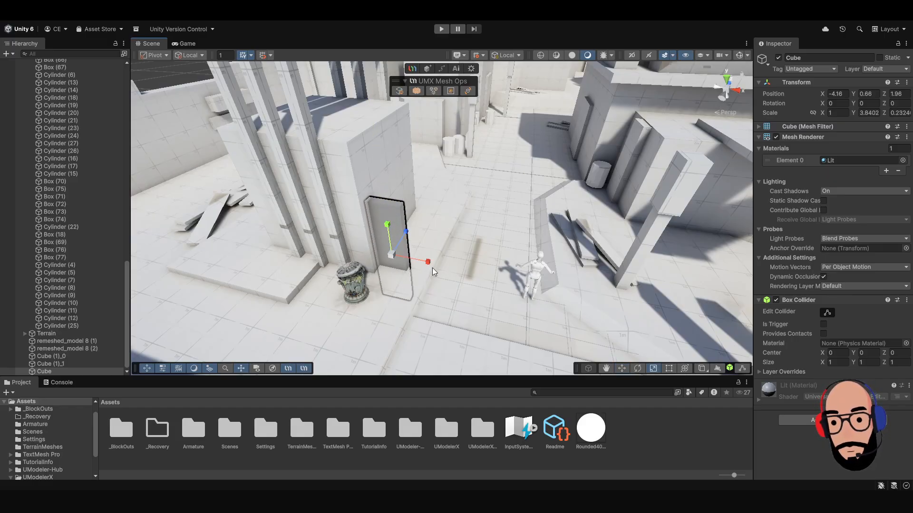
mouse_move(428, 262)
mouse_down()
mouse_move(455, 268)
mouse_move(440, 264)
mouse_up()
Place the door slab against the large block at about X -3.78, Y 1.69, Z 1.63 and reduce its Y scale to about 3.01.
key(w)
drag(401, 227, 413, 161)
alt+right_drag(413, 161, 419, 204)
alt+middle_drag(419, 205, 438, 198)
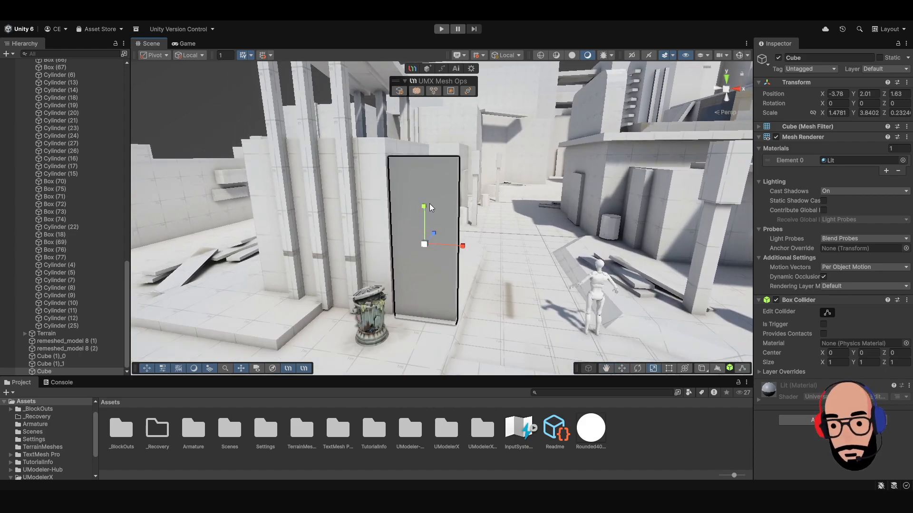
drag(429, 204, 428, 219)
Duplicate the door slab, scale the copy into a small handle of about 0.27 x 0.14 x 0.23, and bring it forward to Z 1.27.
key(ctrl+d)
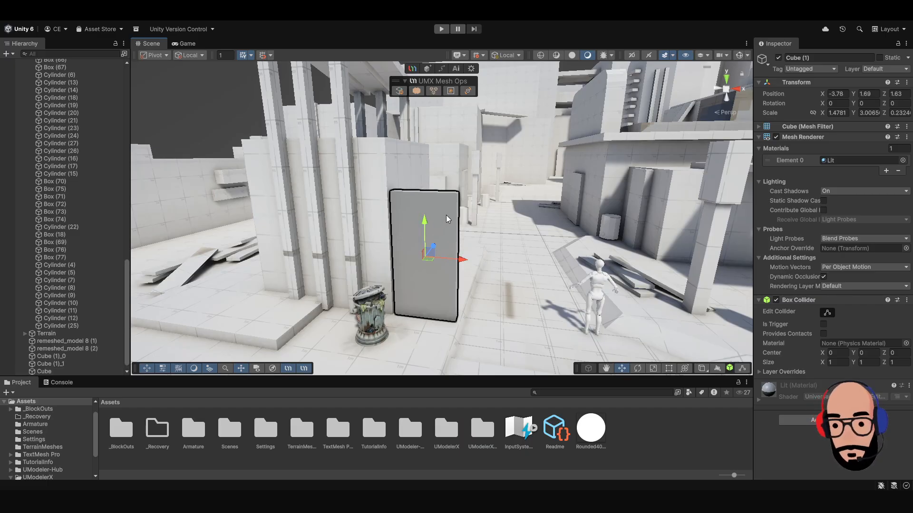
alt+drag(480, 227, 417, 280)
key(r)
key(f)
alt+right_drag(417, 280, 394, 203)
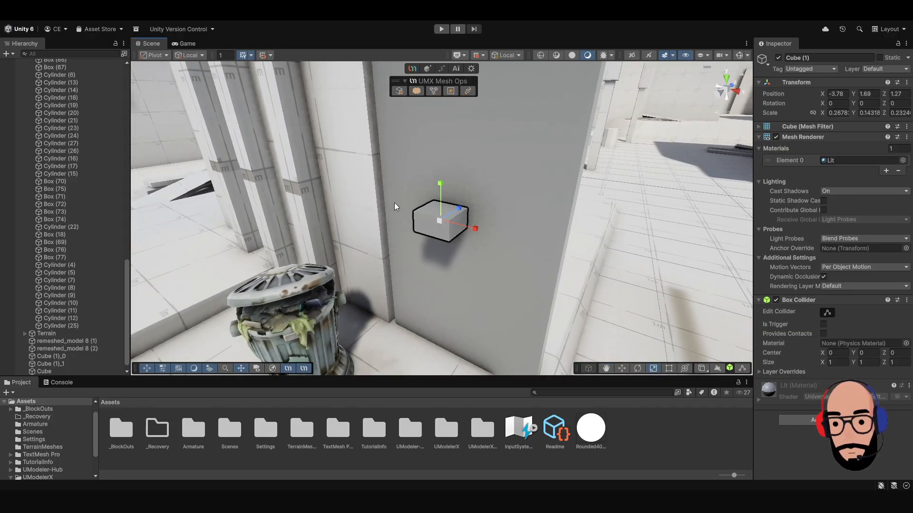
Position the handle near the door's outer edge and partly inside the slab, at about X -3.24, Z 1.506.
alt+drag(395, 203, 438, 228)
key(w)
scroll(437, 228, down, 3)
drag(507, 236, 534, 228)
alt+drag(499, 232, 481, 251)
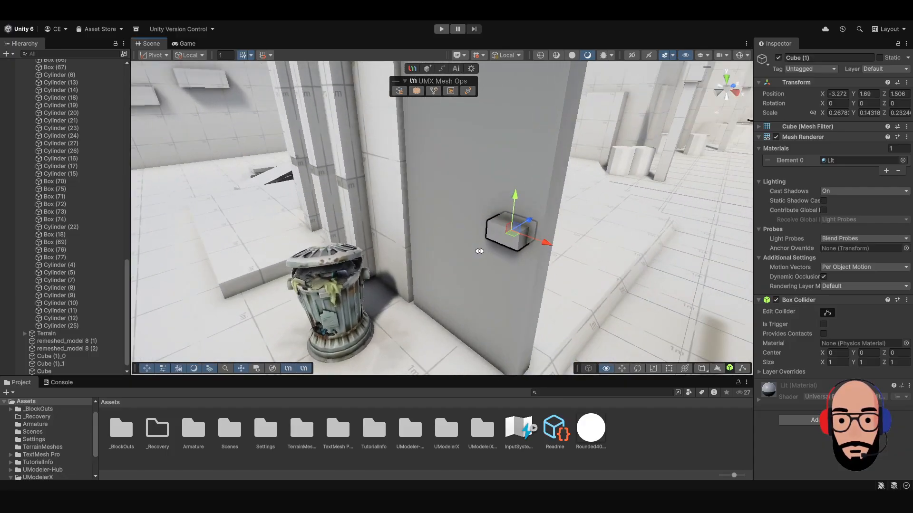
drag(546, 246, 551, 247)
scroll(535, 271, down, 3)
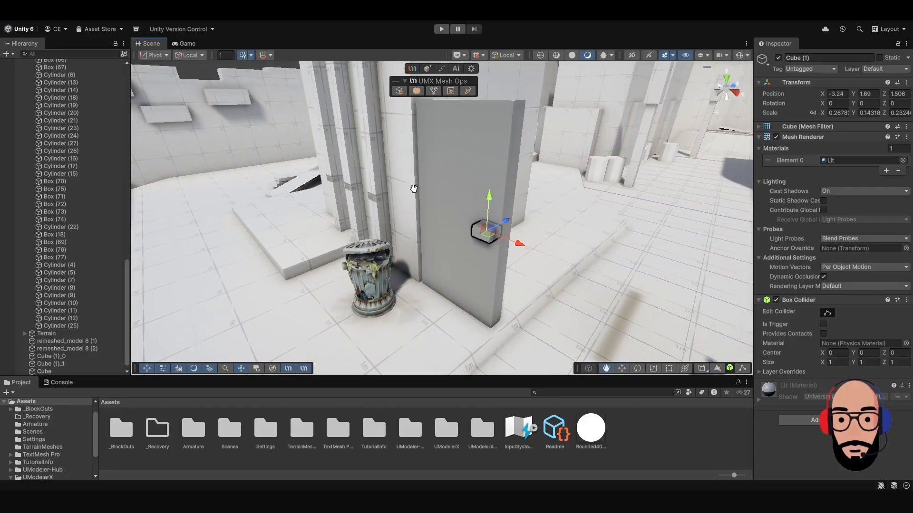
Select the door slab and its handle together, combine them into a single mesh, and clear the selection.
alt+drag(414, 187, 470, 236)
shift+click(472, 228)
alt+drag(536, 245, 470, 173)
scroll(470, 173, down, 2)
middle_drag(469, 173, 470, 211)
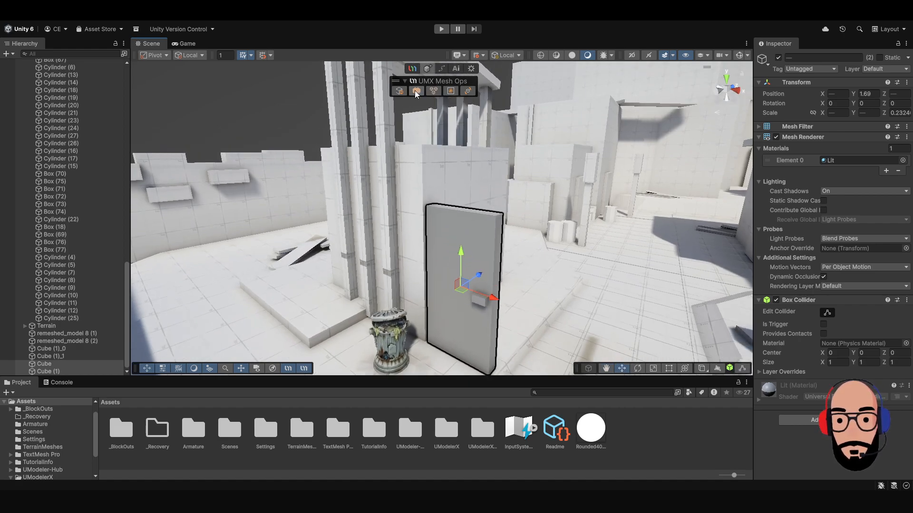
click(416, 90)
click(287, 117)
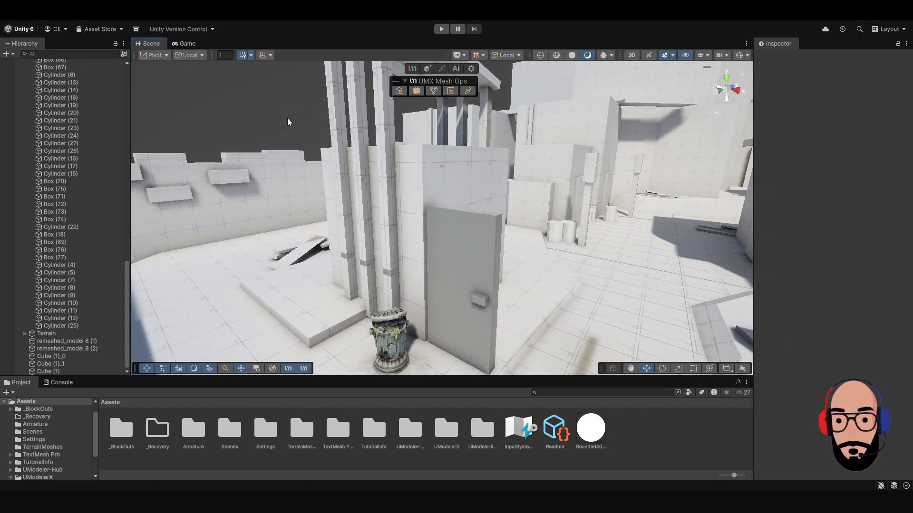
Select the combined door and examine the slab and handle as a single object.
click(464, 262)
alt+drag(464, 262, 485, 266)
key(ctrl+z)
alt+drag(340, 255, 387, 246)
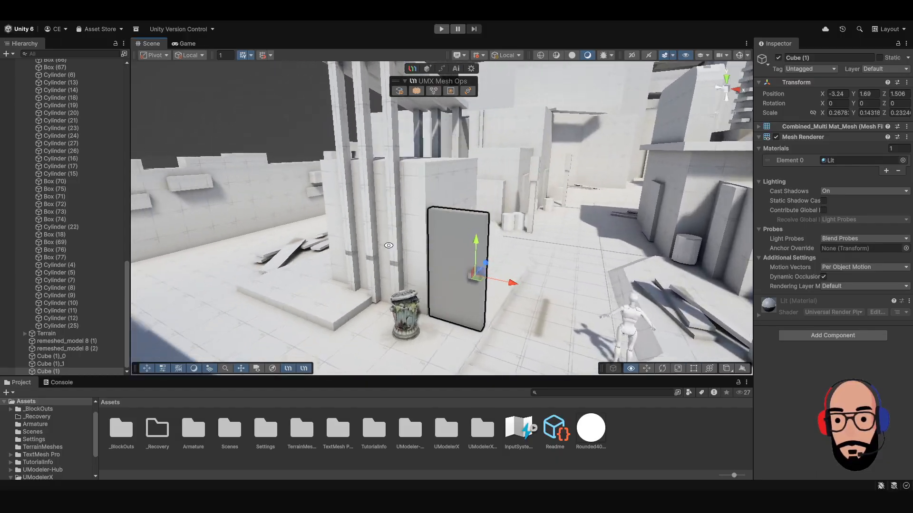
scroll(403, 229, up, 4)
middle_drag(446, 246, 439, 224)
scroll(442, 229, up, 3)
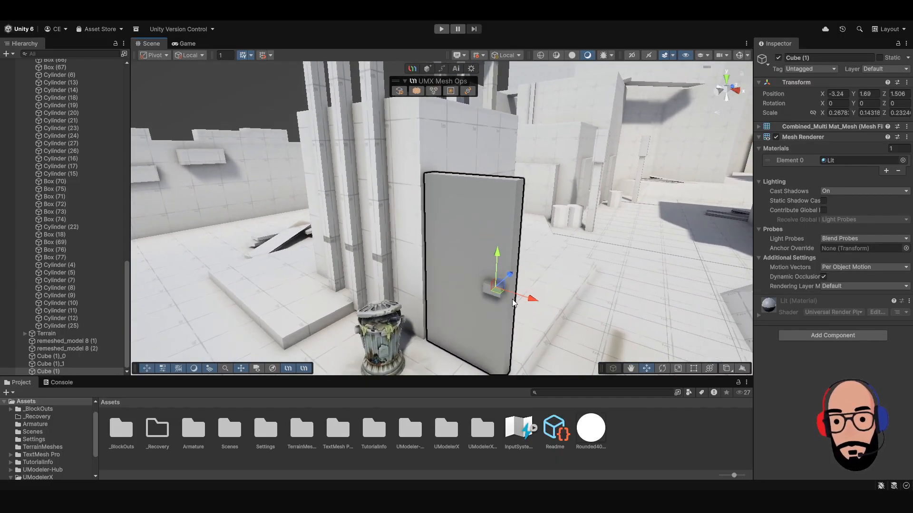
middle_drag(471, 272, 455, 230)
scroll(368, 208, down, 5)
alt+drag(368, 208, 483, 251)
scroll(420, 206, down, 4)
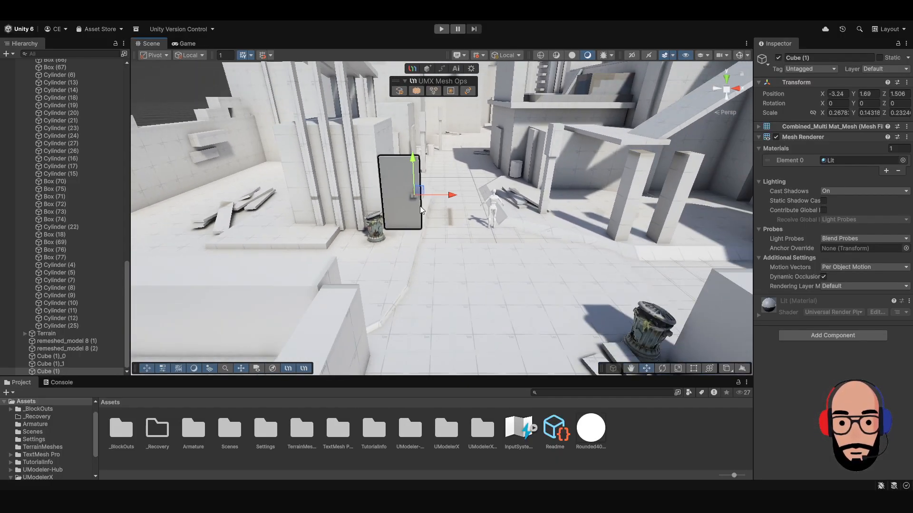
Move the trash can by the angled wall and planks to the front of the door, at about X -3.58, Z 0.23.
alt+drag(375, 214, 452, 250)
click(567, 278)
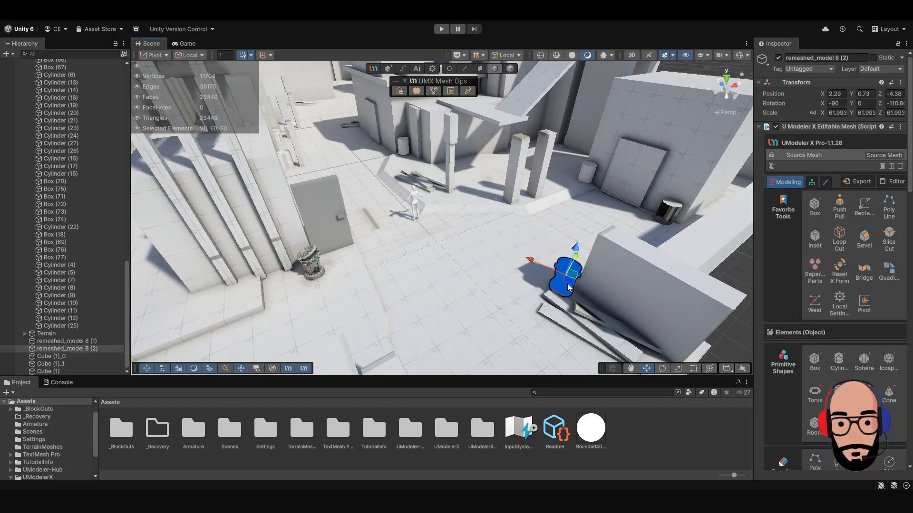
drag(567, 283, 345, 267)
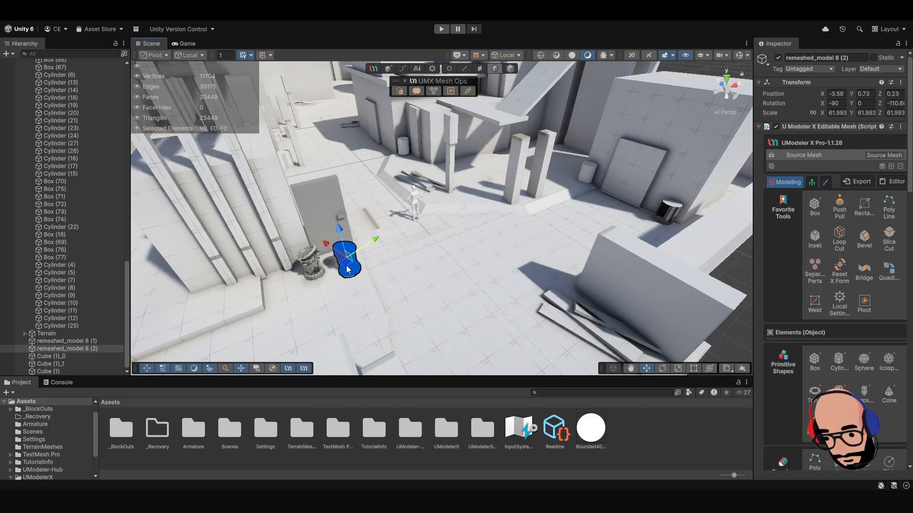
key(f)
scroll(480, 292, down, 3)
alt+drag(481, 292, 379, 225)
middle_drag(378, 225, 409, 269)
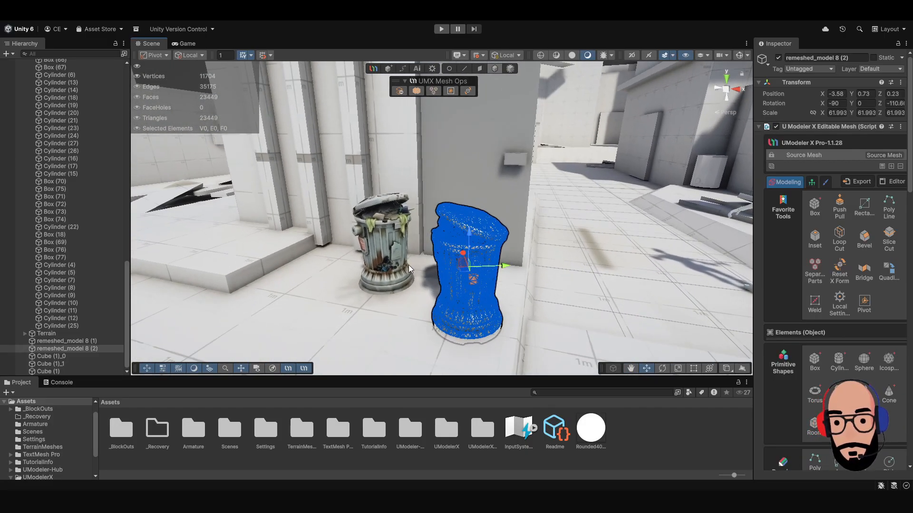
Rotate the moved trash can to about -185.5 degrees on Z and place it beside the other can, at about X -5.417, Z 0.571.
click(373, 230)
alt+drag(429, 263, 451, 319)
click(463, 251)
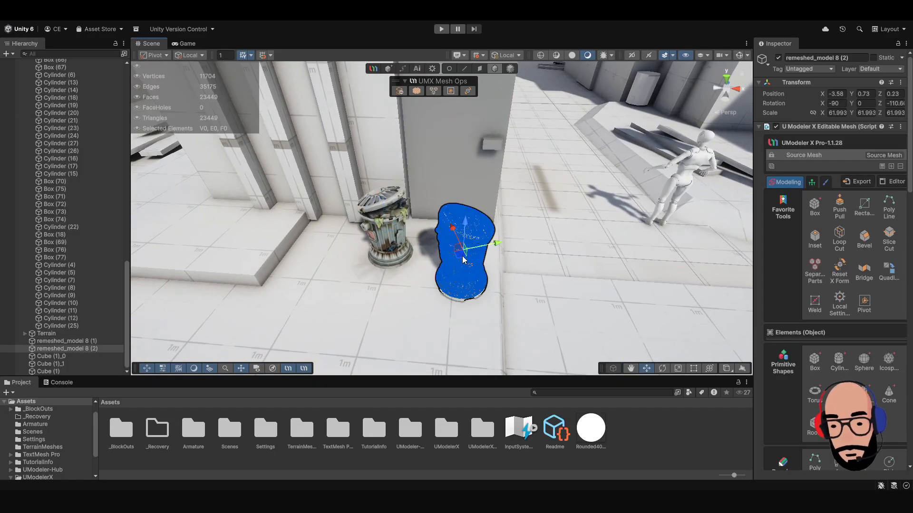
key(e)
drag(461, 266, 554, 225)
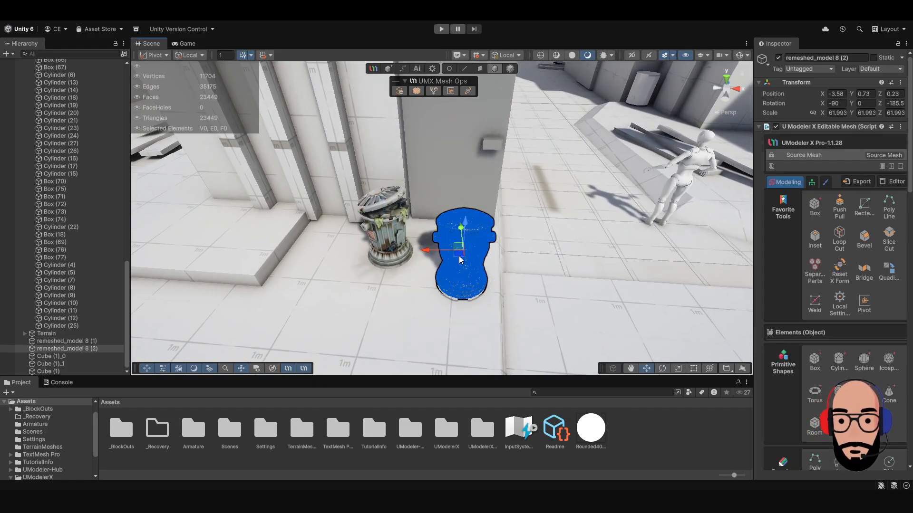
key(w)
drag(461, 257, 334, 232)
alt+drag(404, 267, 373, 215)
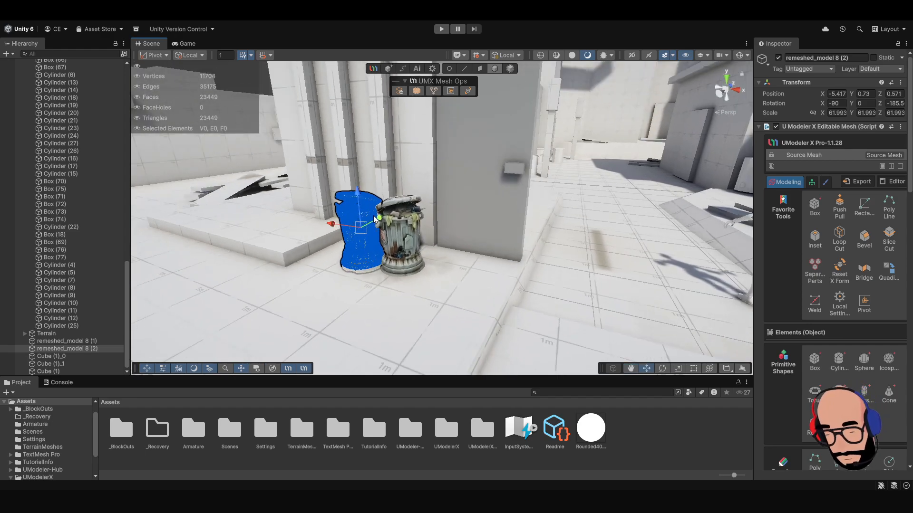
Try to combine the two trash cans while one is still a UModeler X editable mesh.
click(419, 255)
alt+drag(418, 253, 378, 247)
click(372, 260)
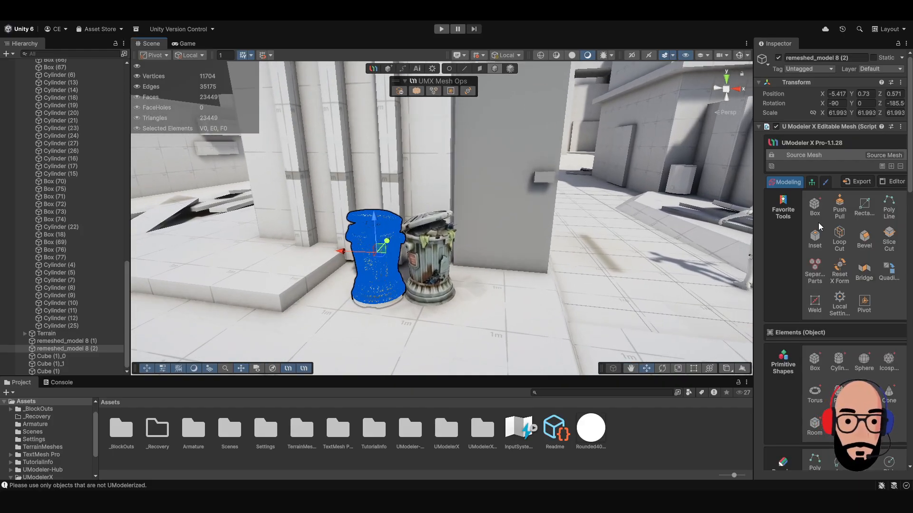
Check the mesh type of each trash can and convert the UModeler X editable one to a regular Unity mesh.
click(403, 247)
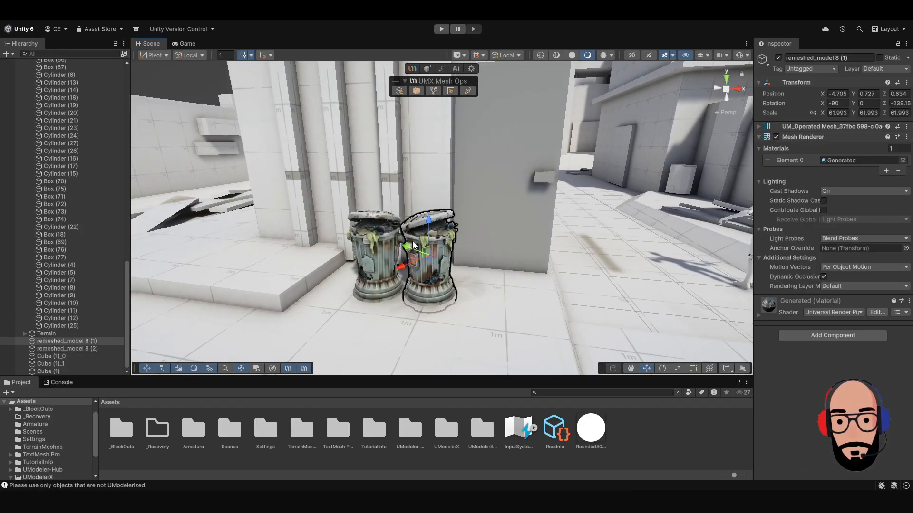
alt+drag(367, 250, 392, 263)
click(392, 263)
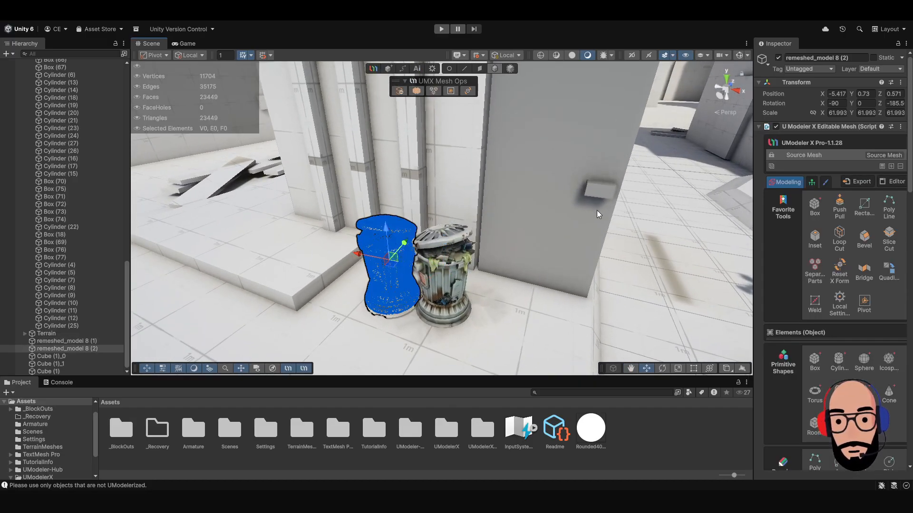
click(400, 91)
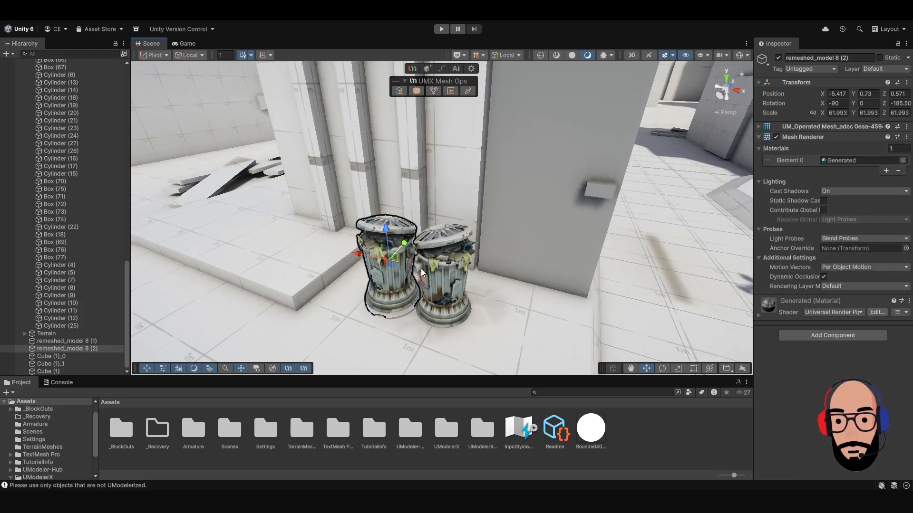
Select both trash cans, combine them into one mesh and move it to about X -5.464, Z 0.663.
alt+drag(422, 273, 454, 259)
shift+click(443, 262)
scroll(443, 262, down, 3)
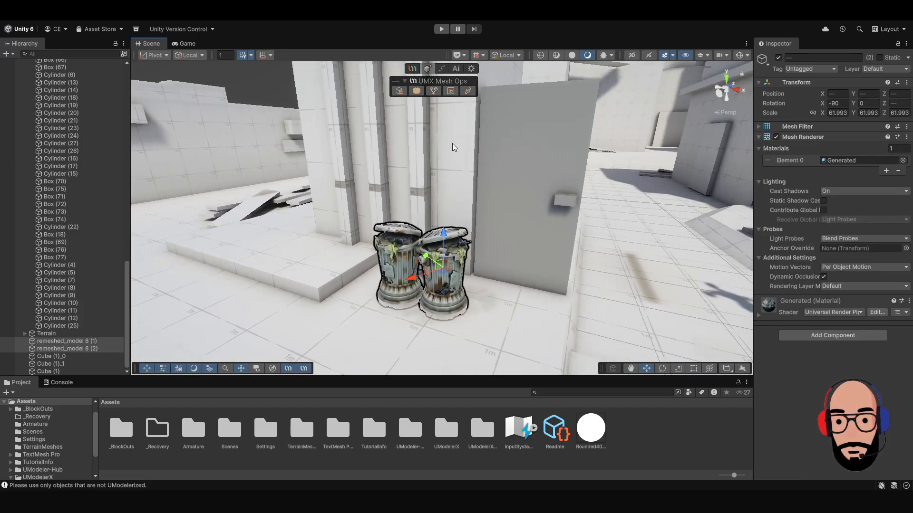
click(414, 90)
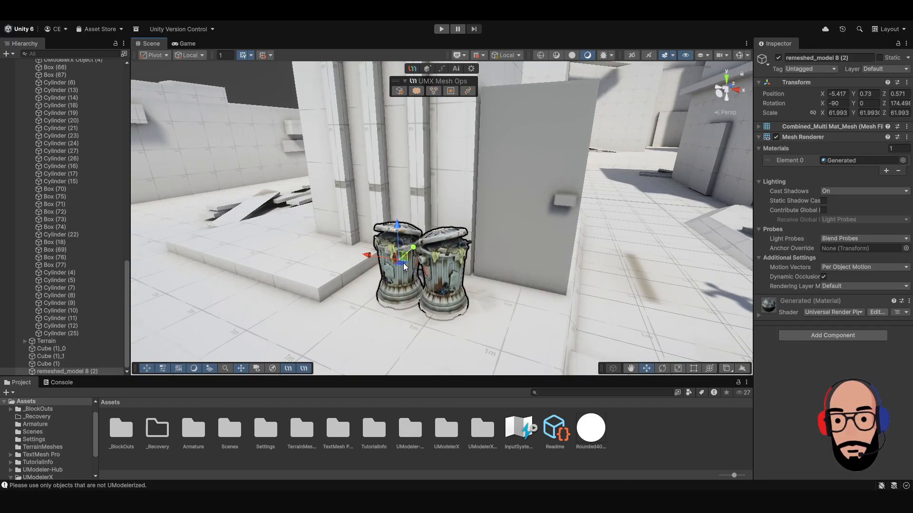
mouse_move(400, 267)
mouse_down()
mouse_move(377, 281)
mouse_move(403, 265)
mouse_up()
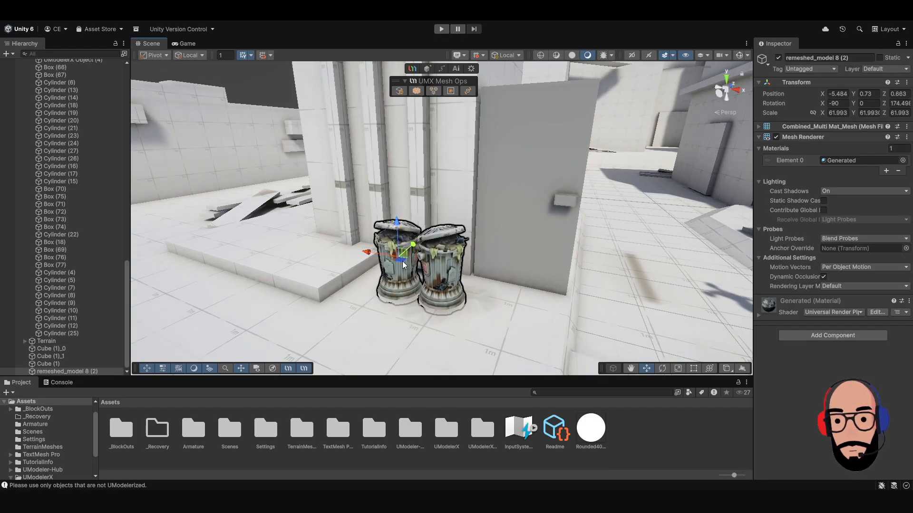
Separate the combined trash can mesh beside the door back into individual objects.
click(275, 97)
scroll(380, 180, down, 3)
alt+drag(404, 188, 418, 200)
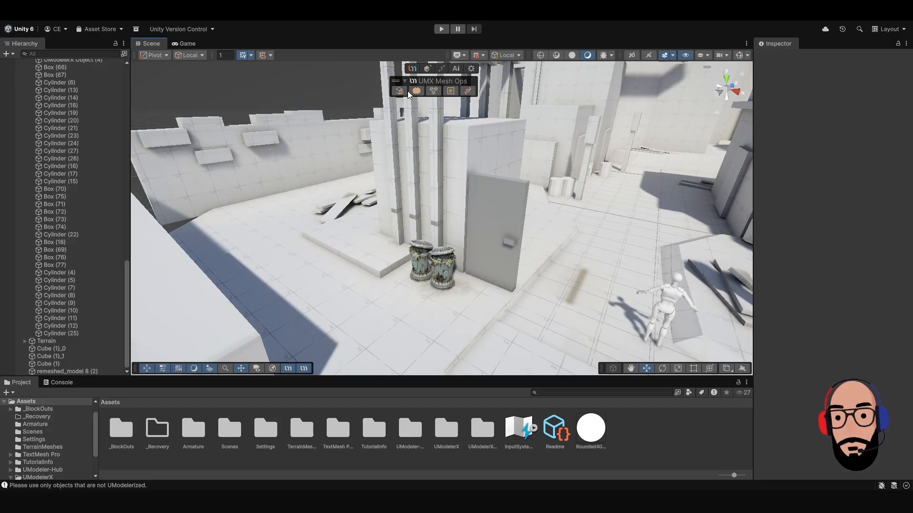
middle_drag(449, 246, 383, 251)
mouse_move(384, 238)
alt+mouse_down()
mouse_move(388, 193)
mouse_move(390, 221)
alt+mouse_up()
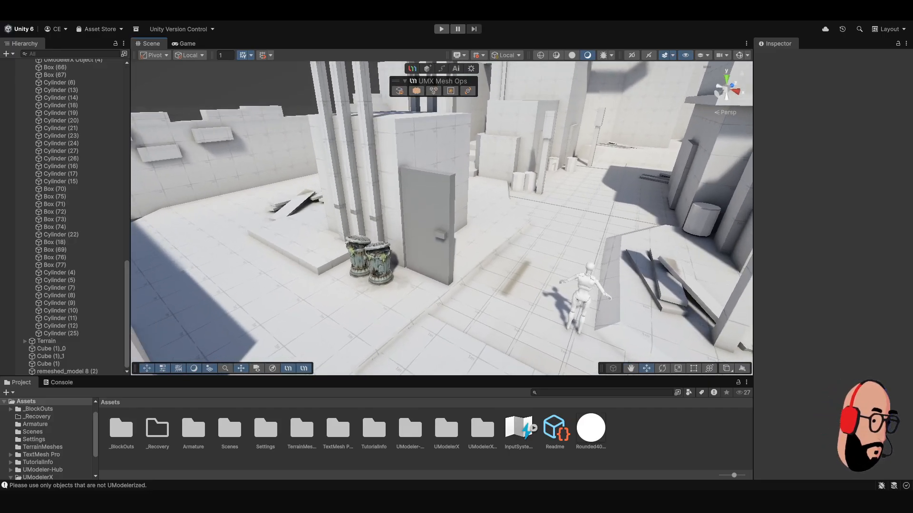
scroll(442, 218, up, 3)
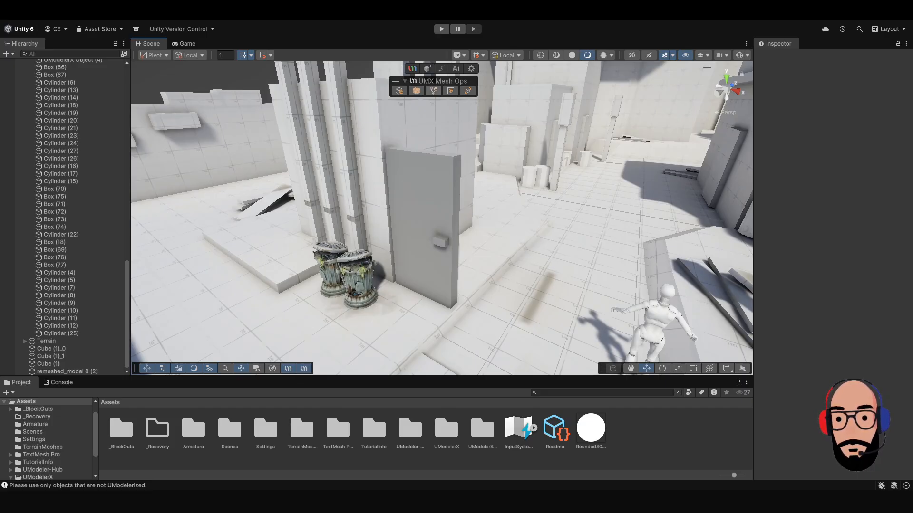
alt+drag(440, 271, 352, 272)
click(377, 261)
alt+drag(456, 287, 415, 257)
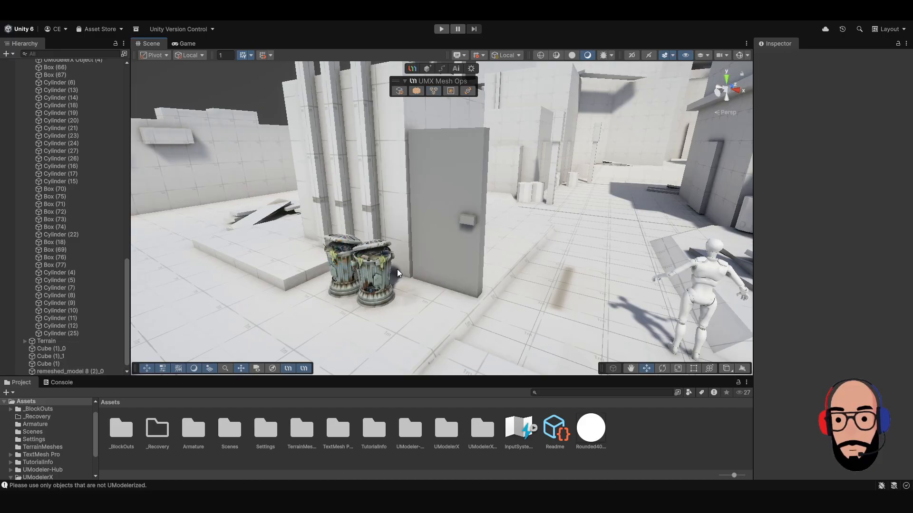
Select the separated trash cans individually to check that each is its own object.
click(349, 254)
click(372, 262)
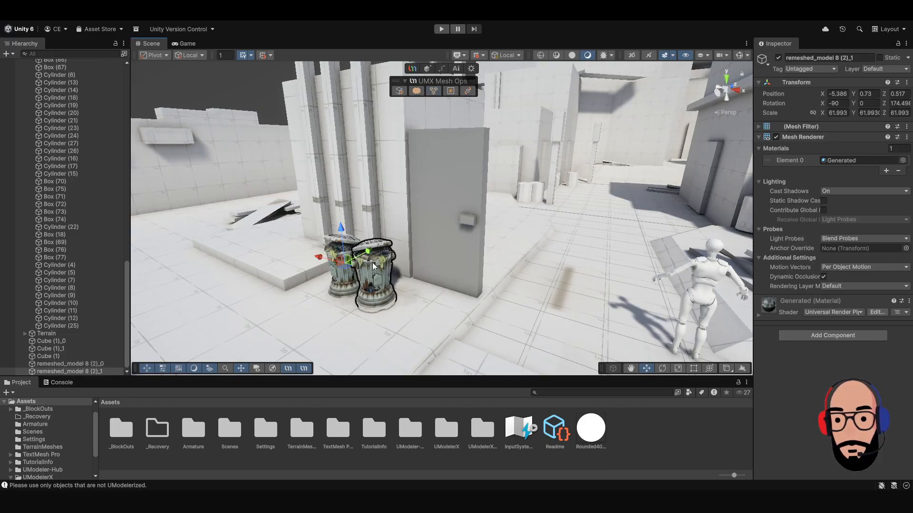
click(330, 248)
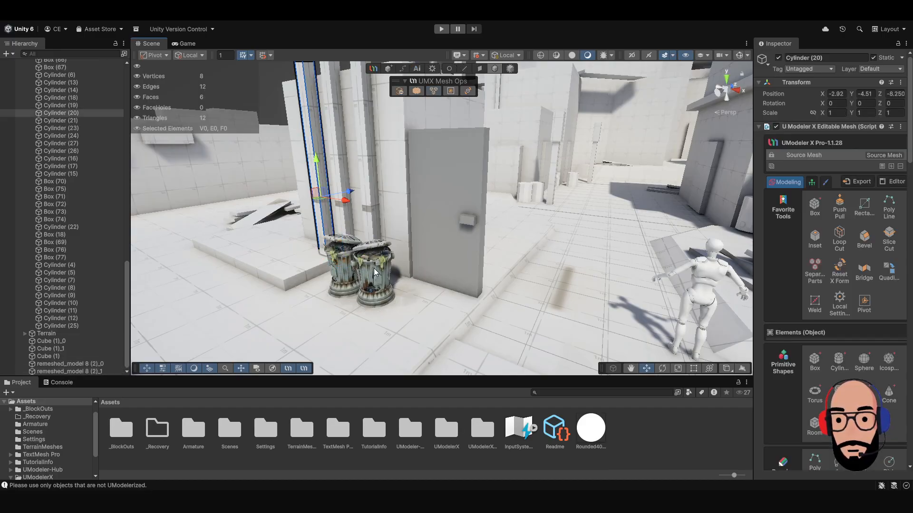
click(373, 269)
Separate the combined door mesh into its panel and handle, and check the parts by selecting them.
click(444, 197)
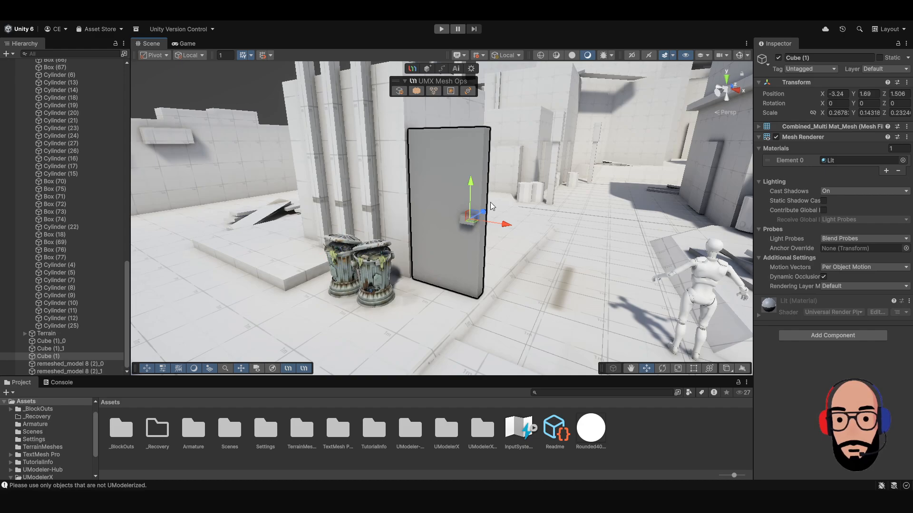
key(f)
drag(450, 251, 469, 224)
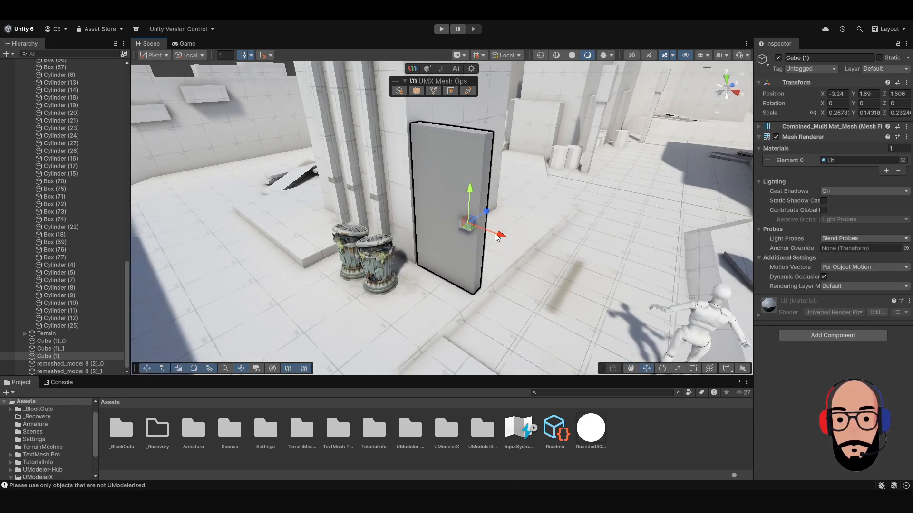
click(433, 92)
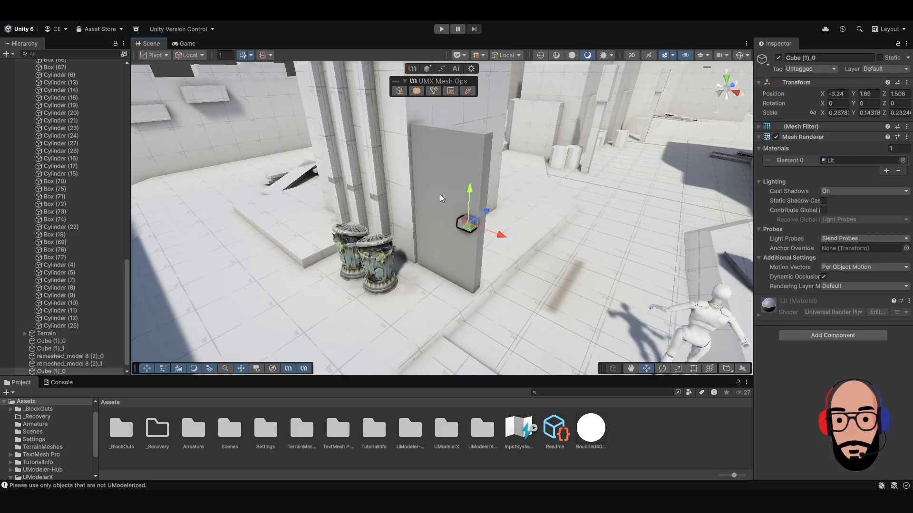
click(440, 199)
click(439, 208)
right_drag(438, 208, 339, 170)
click(338, 170)
Select the door handle and door panel together and combine them into a single mesh again.
right_drag(445, 287, 446, 262)
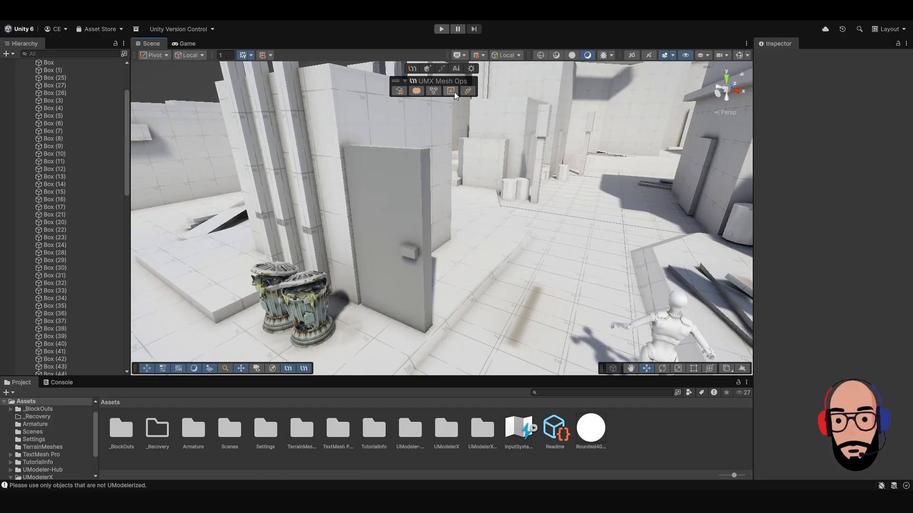
right_drag(366, 261, 395, 252)
click(415, 244)
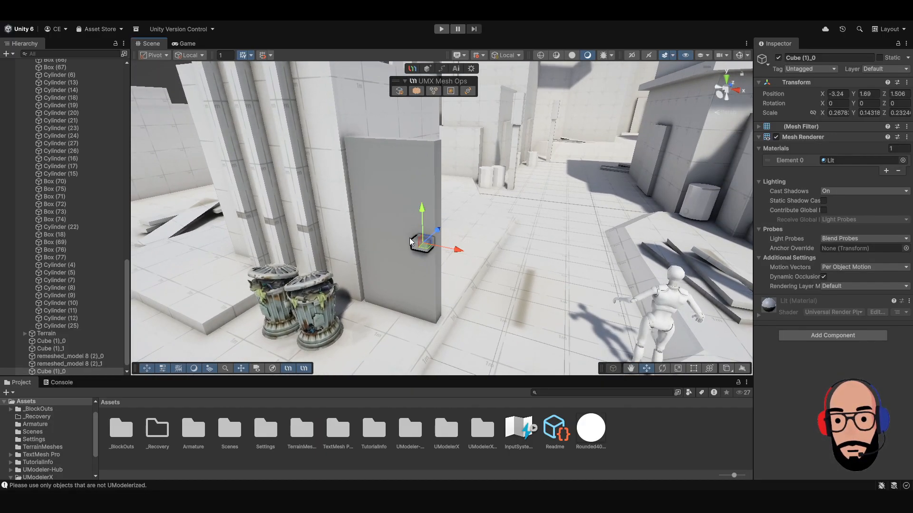
shift+click(403, 191)
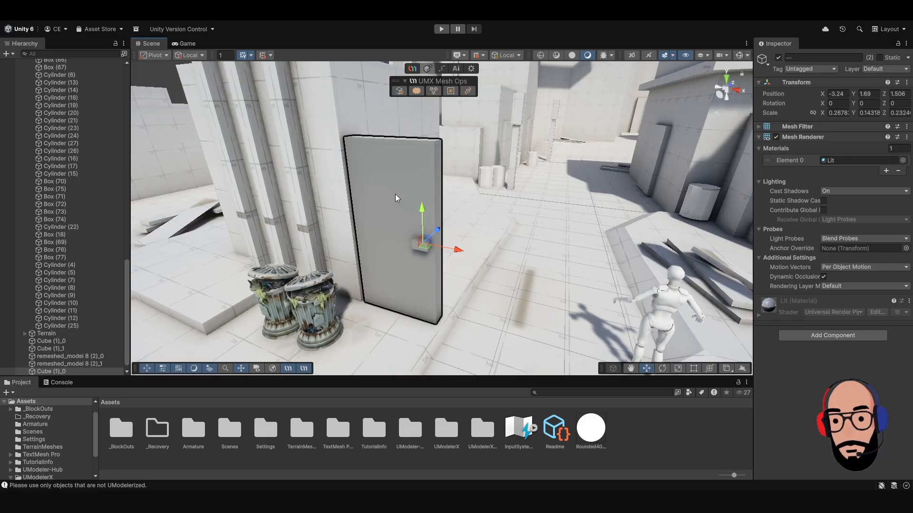
click(415, 92)
Try rotating the combined door about its pivot at the handle, and undo the rotation.
alt+drag(457, 236, 483, 253)
key(e)
key(ctrl+z)
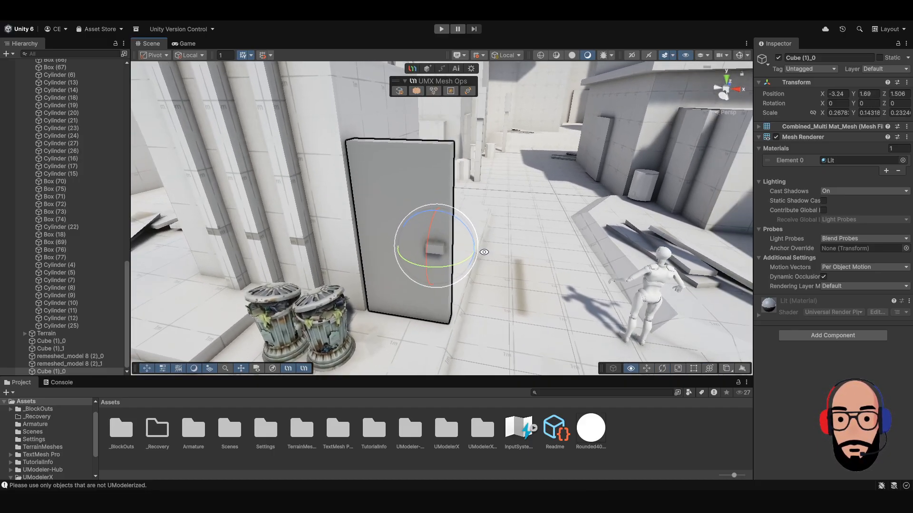
Open the Pivot Tool for the door and set its pivot to Top Center.
click(450, 91)
mouse_move(487, 293)
alt+mouse_down()
mouse_move(455, 246)
mouse_move(478, 284)
alt+mouse_up()
drag(598, 292, 587, 232)
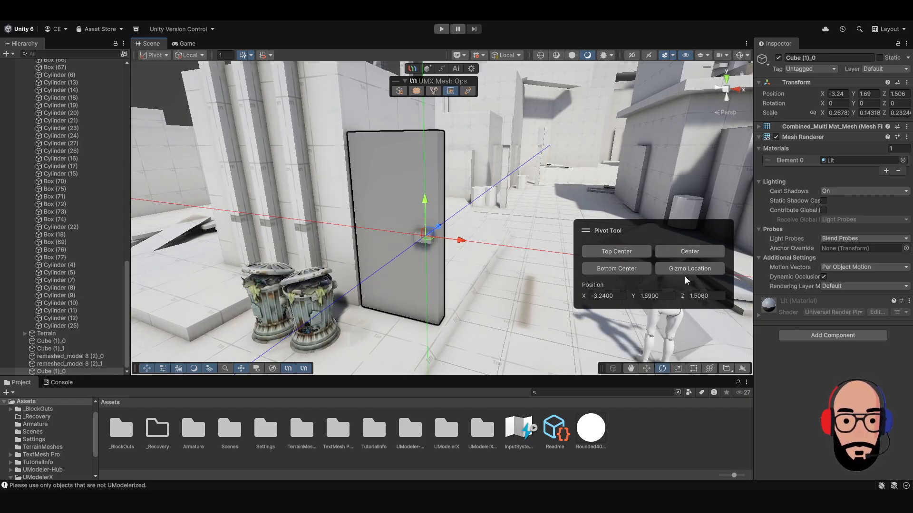
alt+drag(477, 289, 476, 324)
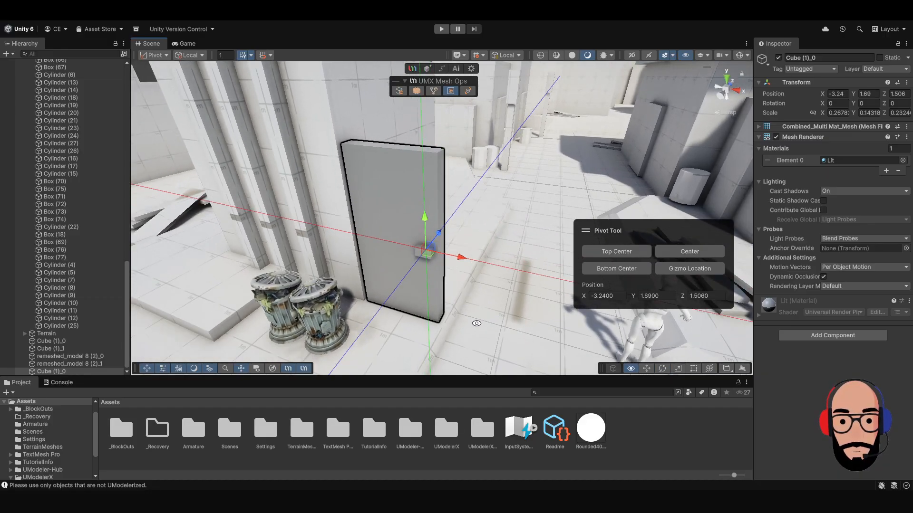
alt+drag(547, 320, 439, 290)
click(615, 251)
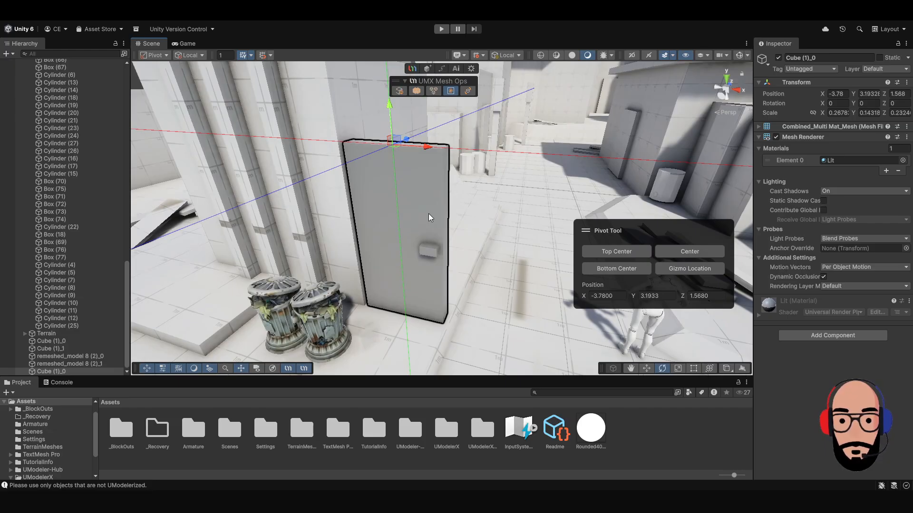
Try the Center preset for the door's pivot, followed by Bottom Center.
click(683, 249)
alt+drag(423, 266, 474, 255)
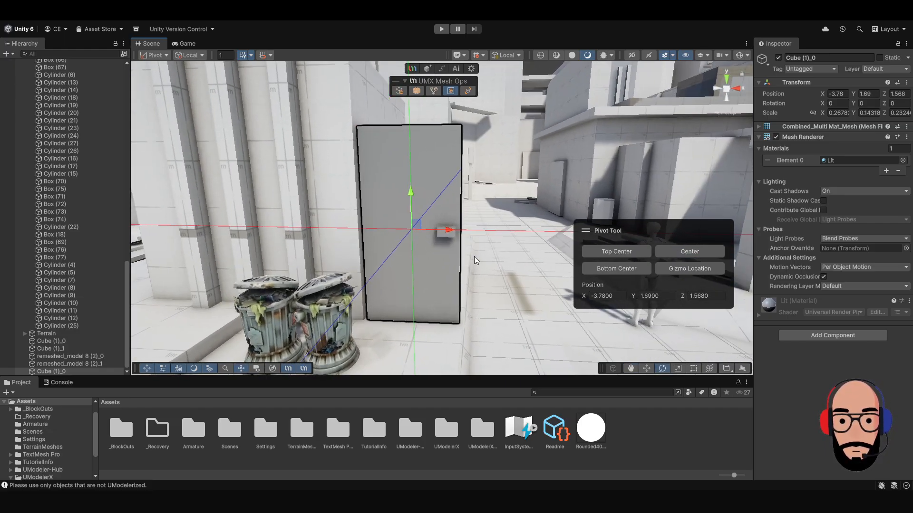
click(616, 269)
alt+drag(520, 278, 610, 287)
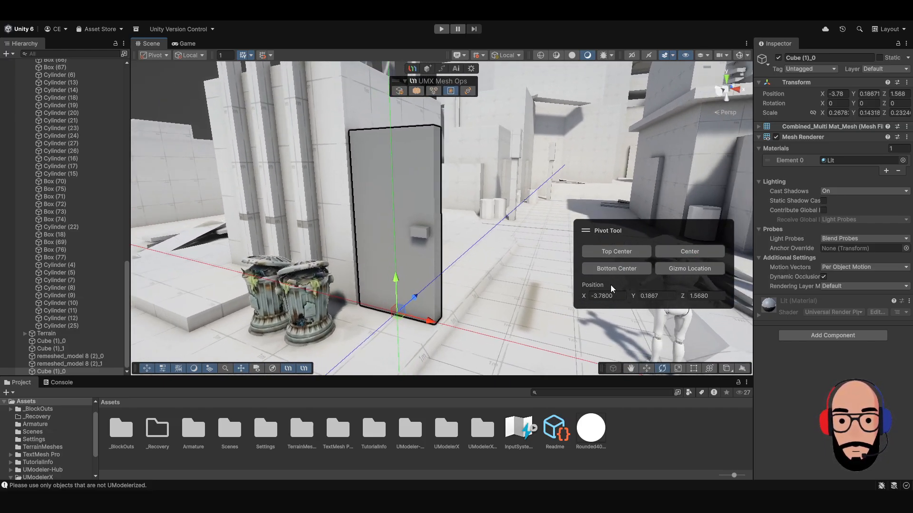
drag(397, 269, 293, 184)
Center the door's pivot, shift the gizmo to the hinge edge at X -4.5181, Z 1.6004, and apply Gizmo Location as the pivot.
click(694, 255)
drag(422, 208, 387, 169)
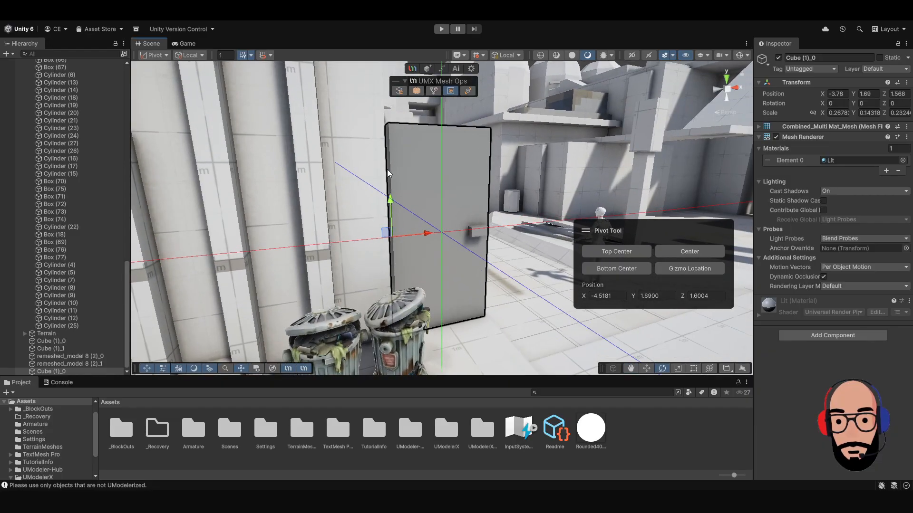
alt+drag(426, 202, 414, 222)
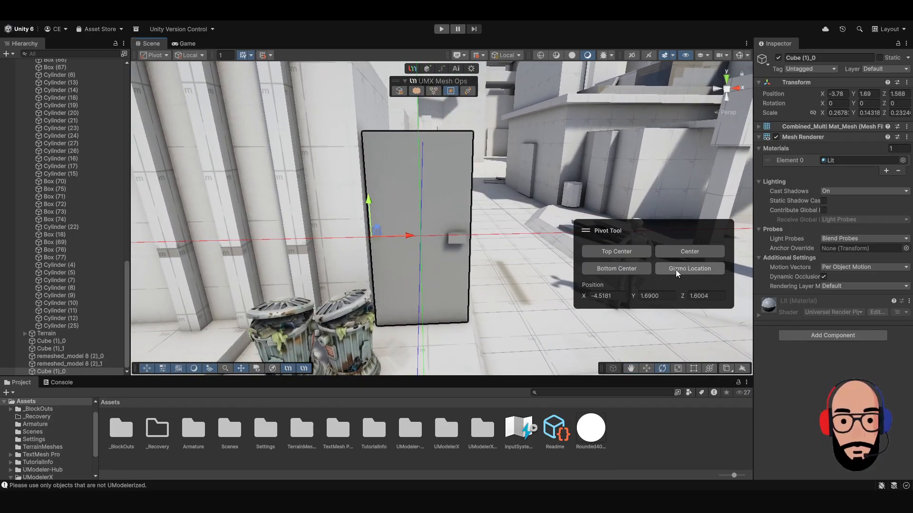
alt+drag(542, 238, 466, 249)
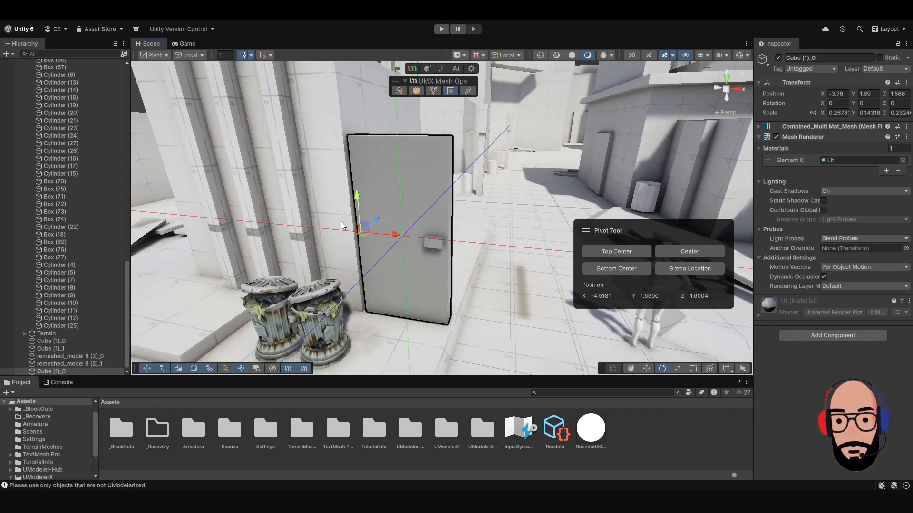
click(697, 269)
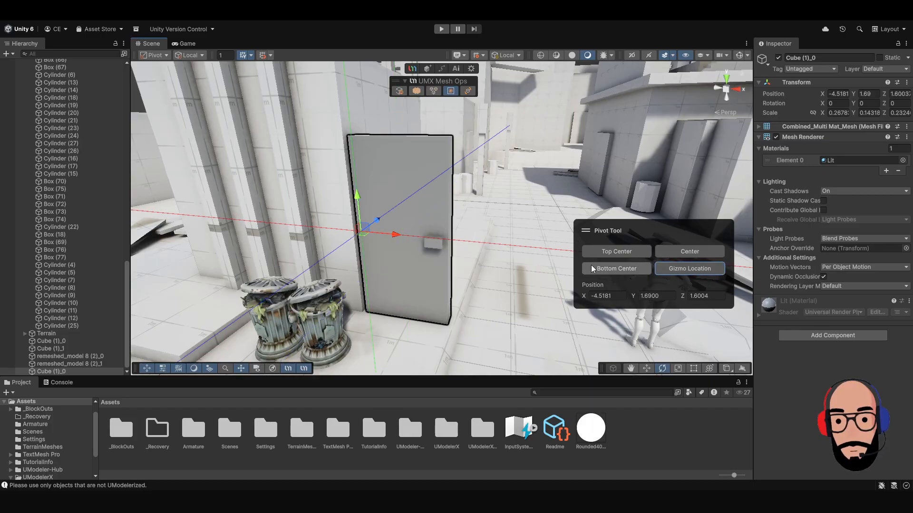
alt+drag(547, 252, 364, 238)
middle_drag(401, 219, 409, 250)
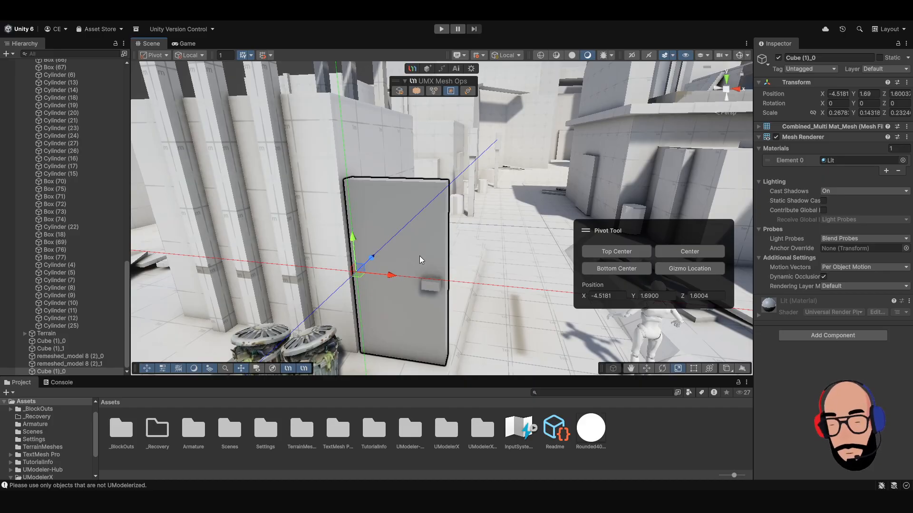
click(428, 270)
click(401, 257)
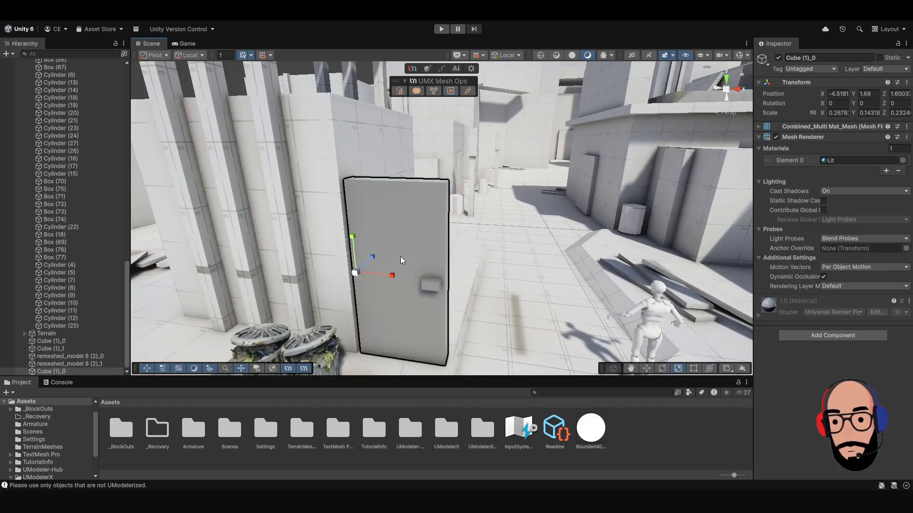
Test the hinge-edge pivot by rotating the door, and undo the rotation.
key(e)
drag(379, 283, 343, 301)
key(ctrl+z)
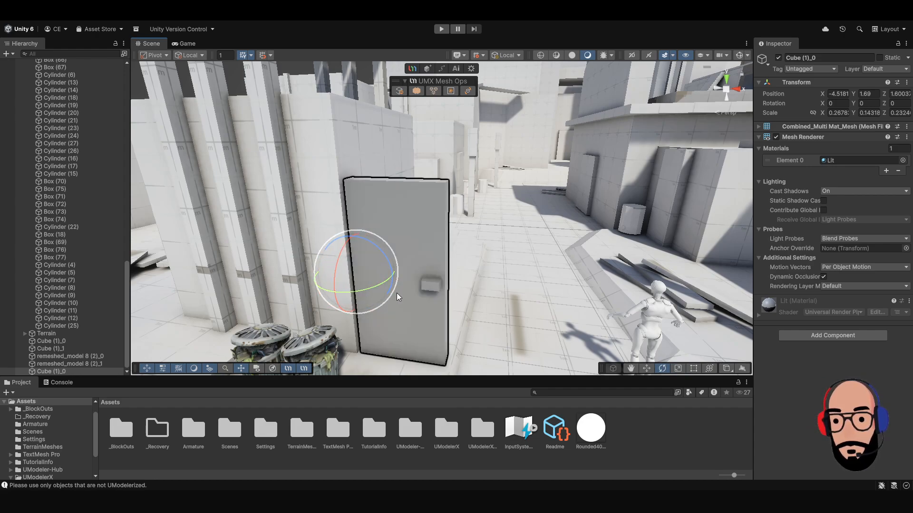
Switch the tool handle position to Center and back to Pivot, try another door rotation, and undo it.
click(160, 55)
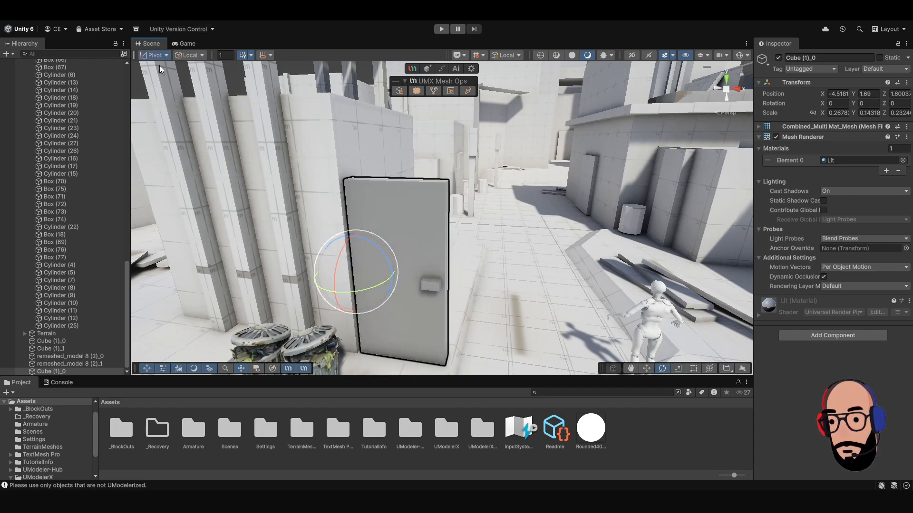
click(158, 66)
alt+drag(183, 69, 175, 34)
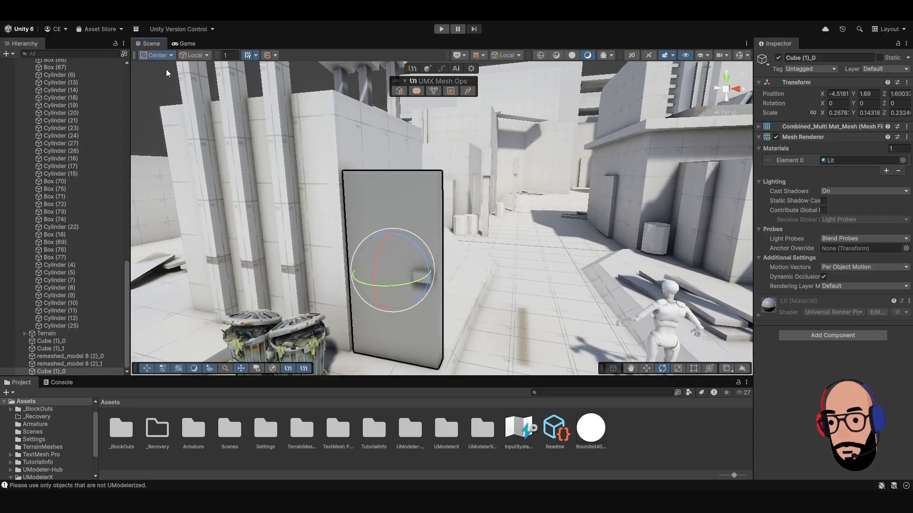
key(z)
alt+drag(478, 245, 381, 285)
key(ctrl+z)
Switch to the Move tool, open Reset X Form for the door and reset its position.
alt+drag(437, 284, 438, 223)
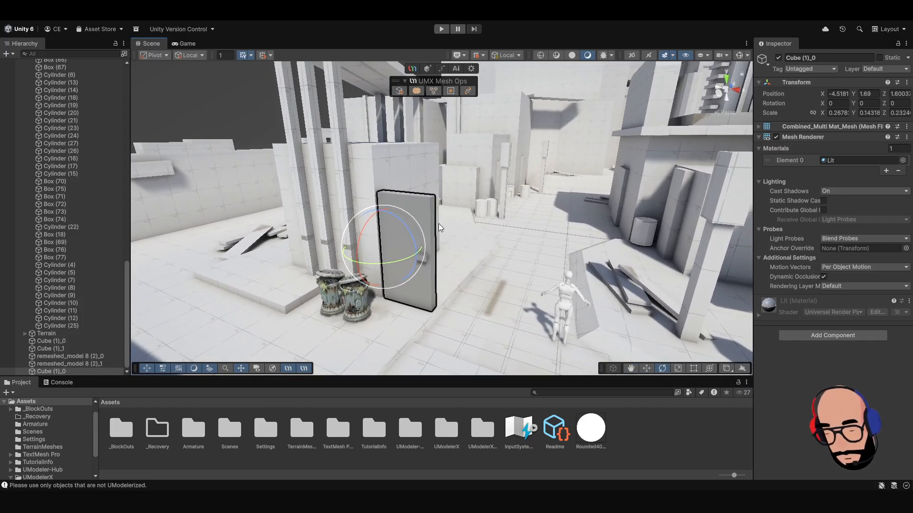
key(w)
scroll(439, 192, up, 3)
middle_drag(482, 219, 480, 252)
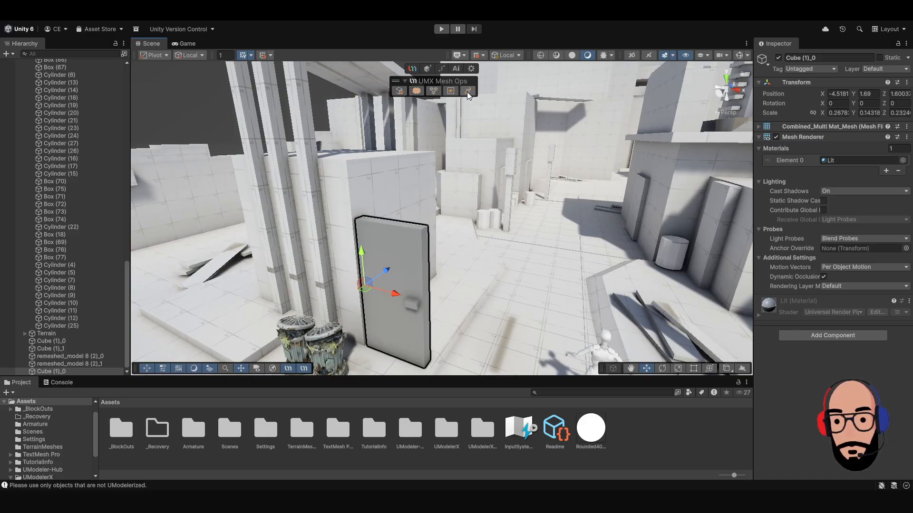
alt+drag(478, 260, 431, 230)
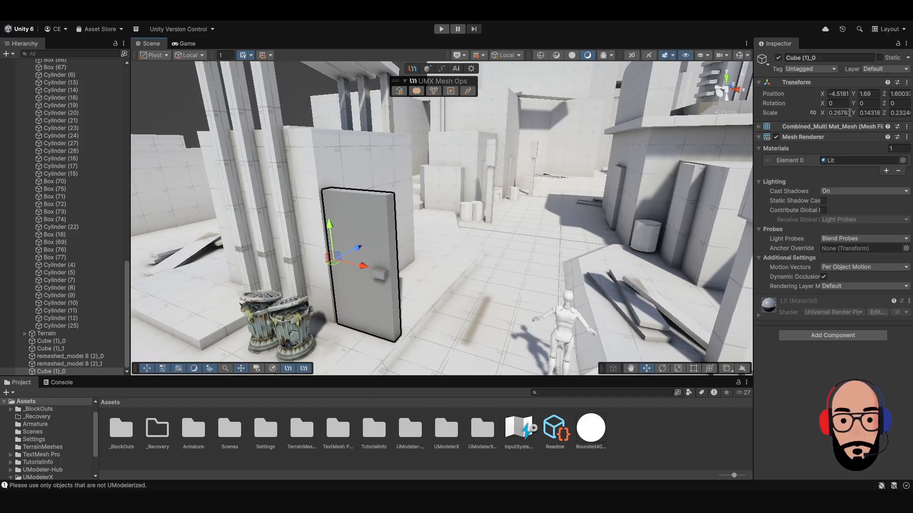
click(468, 92)
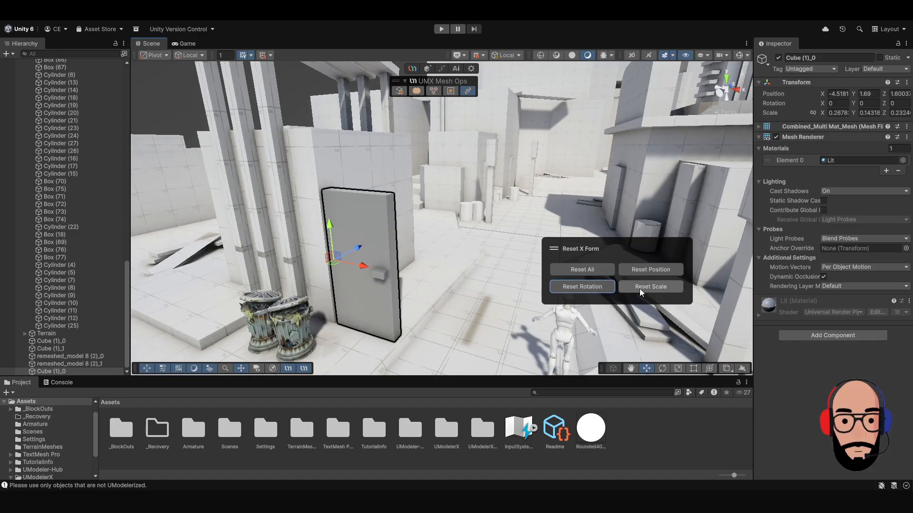
click(651, 271)
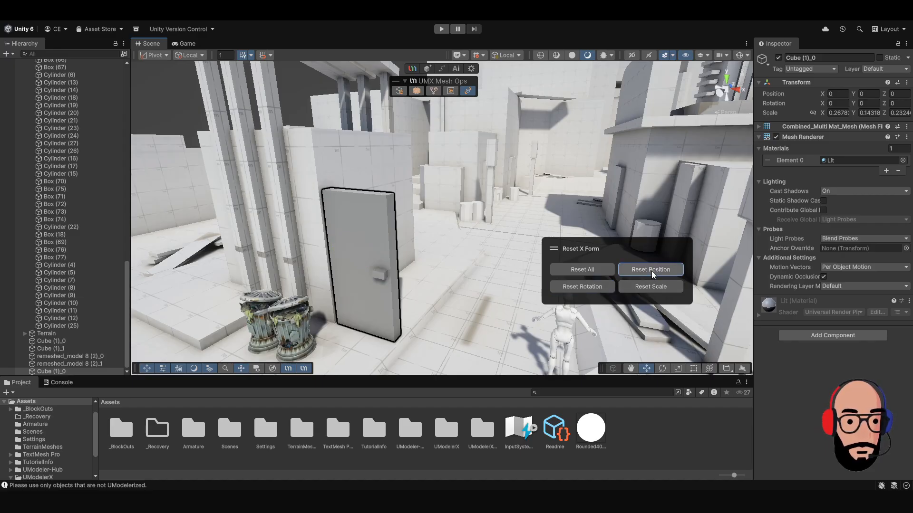
Reset the door's scale with Reset X Form and clear the door's selection.
click(663, 293)
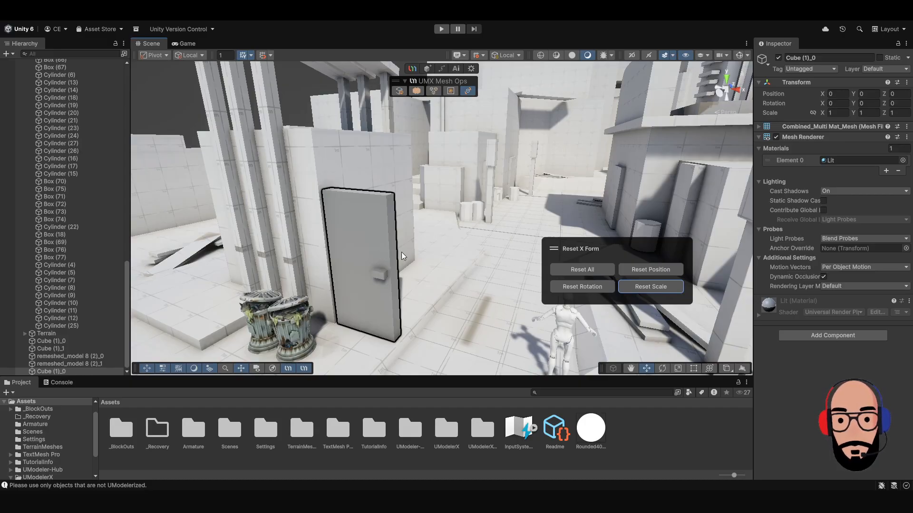
drag(555, 249, 560, 257)
click(463, 315)
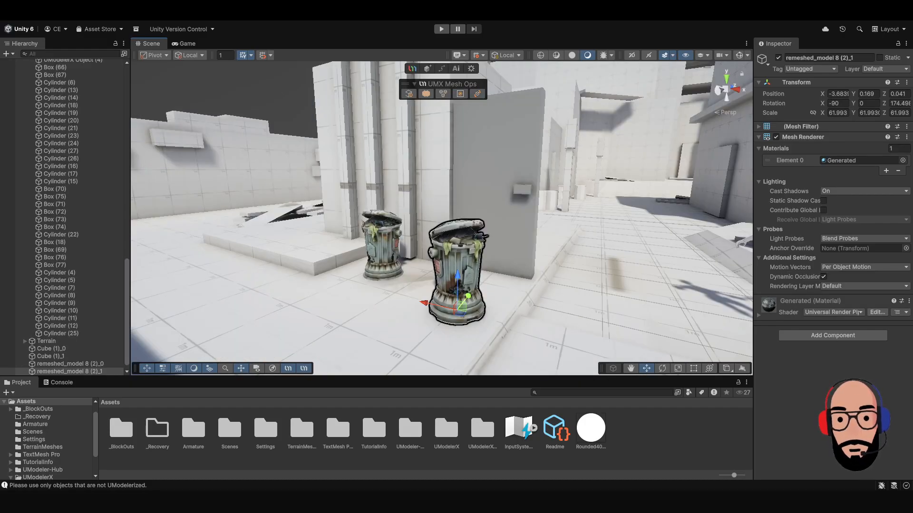
Select the three-plank top and all six posts of the tall frame beside the door.
alt+drag(455, 192, 411, 241)
scroll(456, 224, down, 3)
scroll(482, 211, down, 3)
click(411, 238)
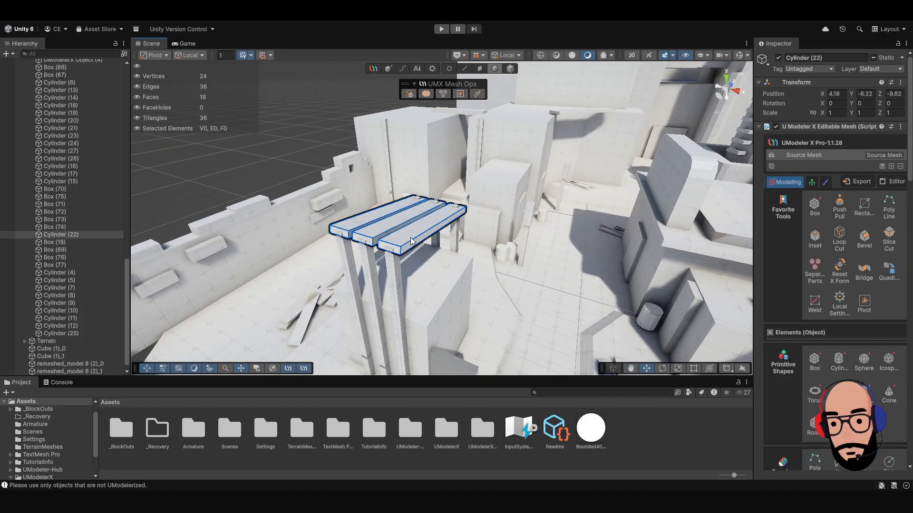
shift+click(394, 259)
shift+click(366, 260)
shift+click(347, 258)
alt+drag(347, 258, 457, 255)
shift+click(462, 264)
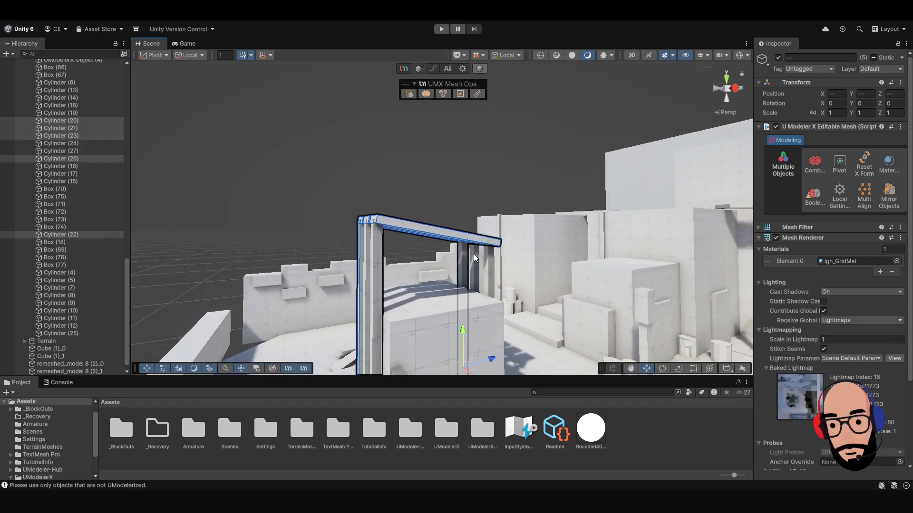
shift+click(470, 266)
shift+click(486, 260)
alt+drag(371, 246, 448, 135)
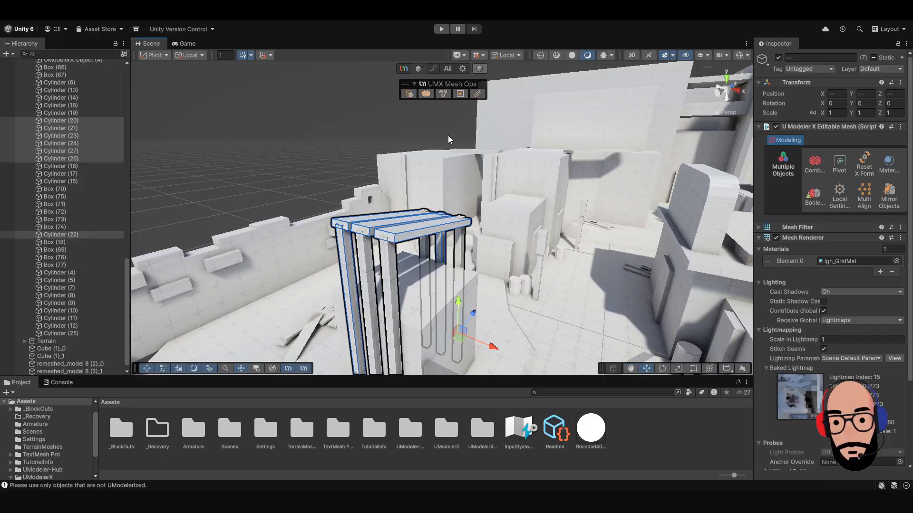
Convert the seven selected frame parts from UModeler objects to regular meshes and combine them into one mesh.
click(408, 94)
alt+drag(449, 257, 421, 228)
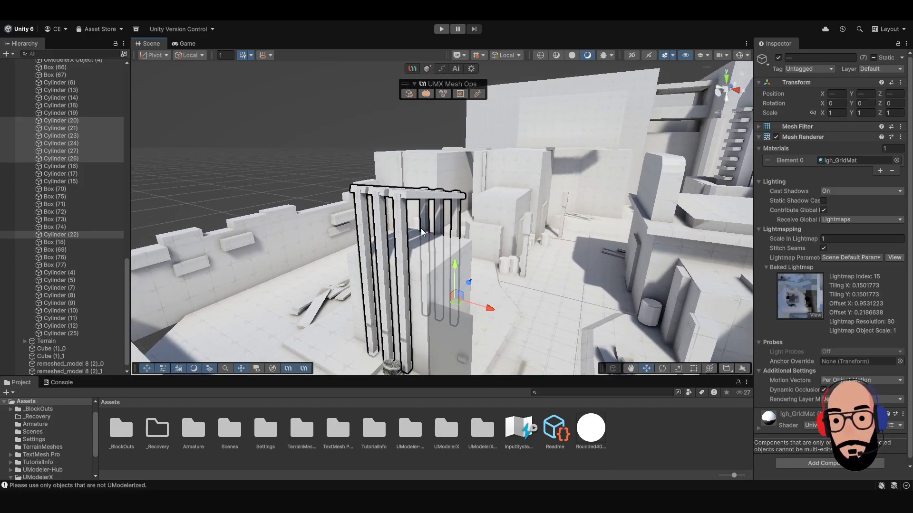
click(429, 95)
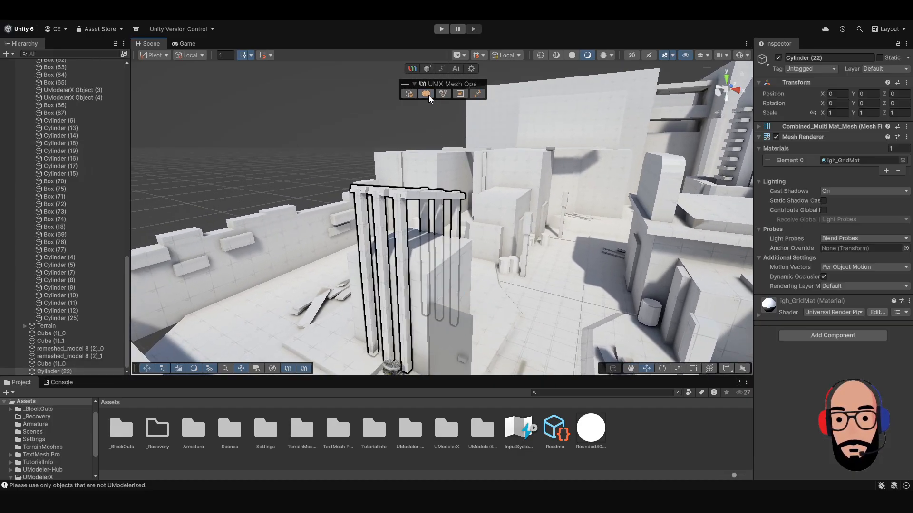
Set the combined frame's pivot to Center with the Pivot Tool and close the tool.
click(276, 147)
click(366, 190)
alt+drag(379, 195, 492, 162)
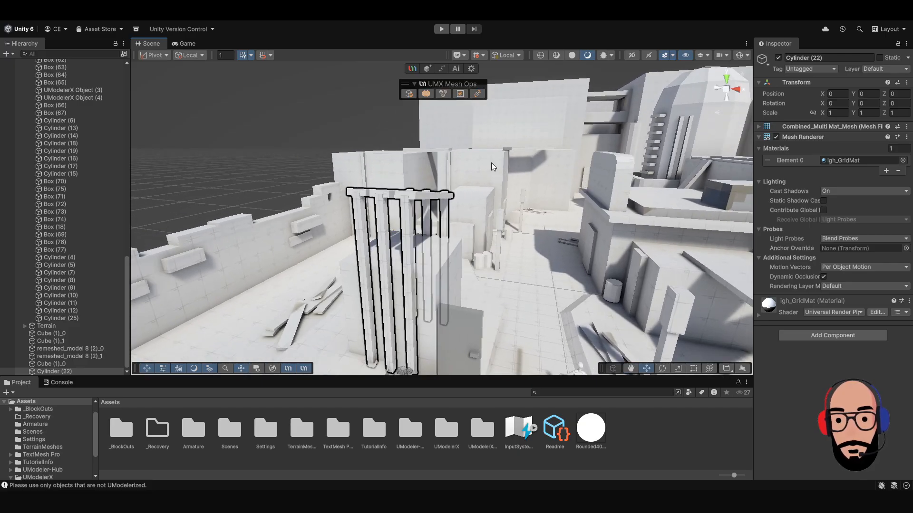
click(459, 94)
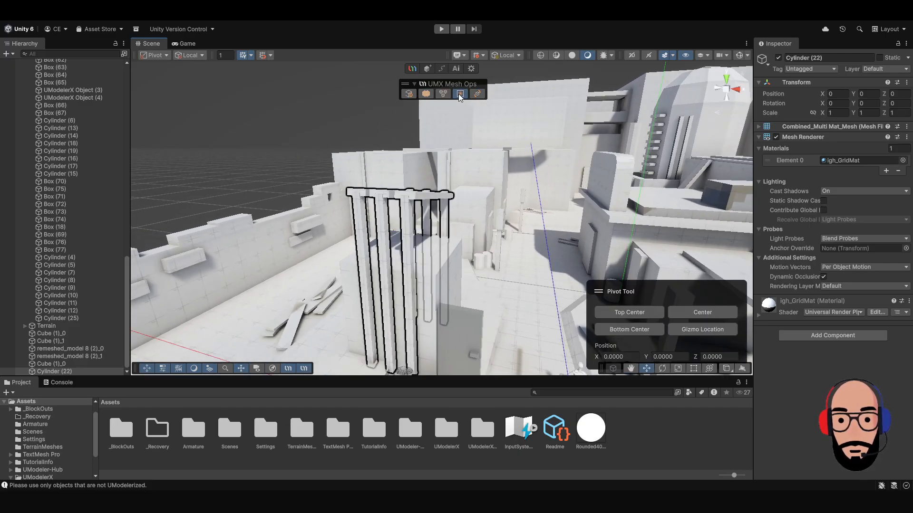
click(689, 313)
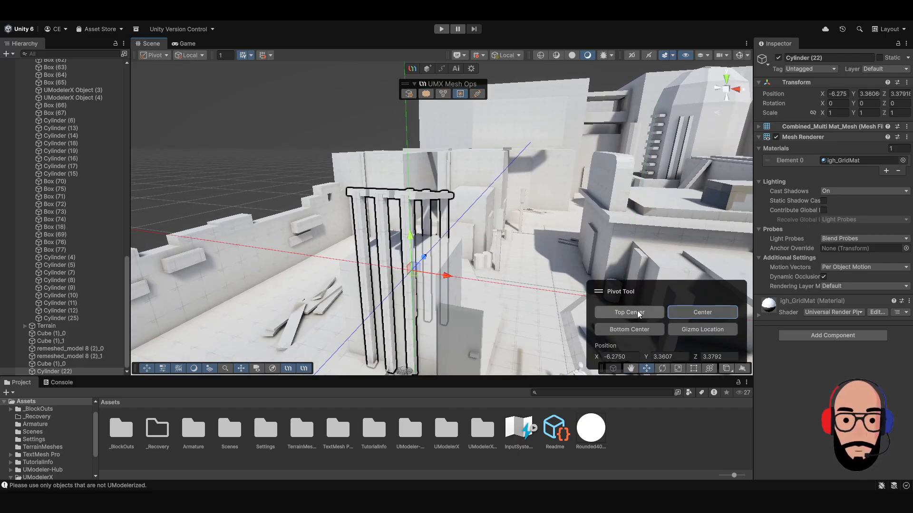
alt+drag(498, 298, 470, 284)
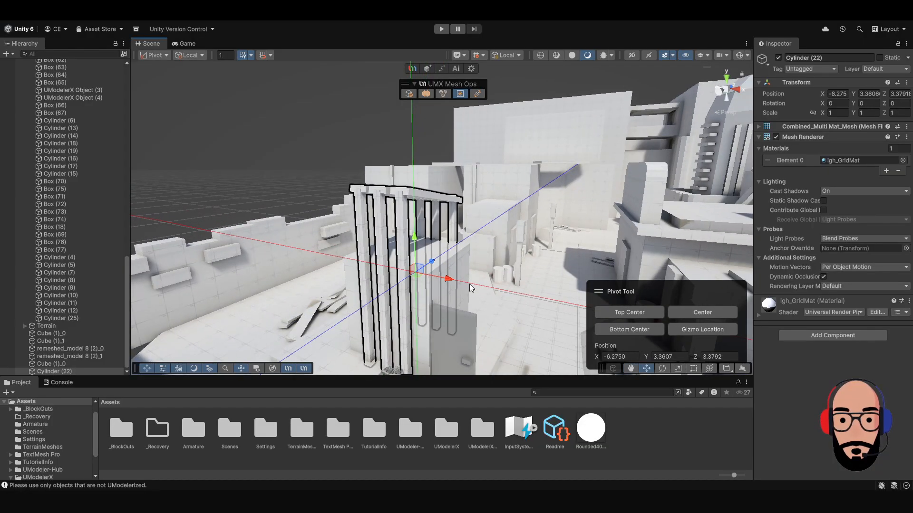
click(460, 95)
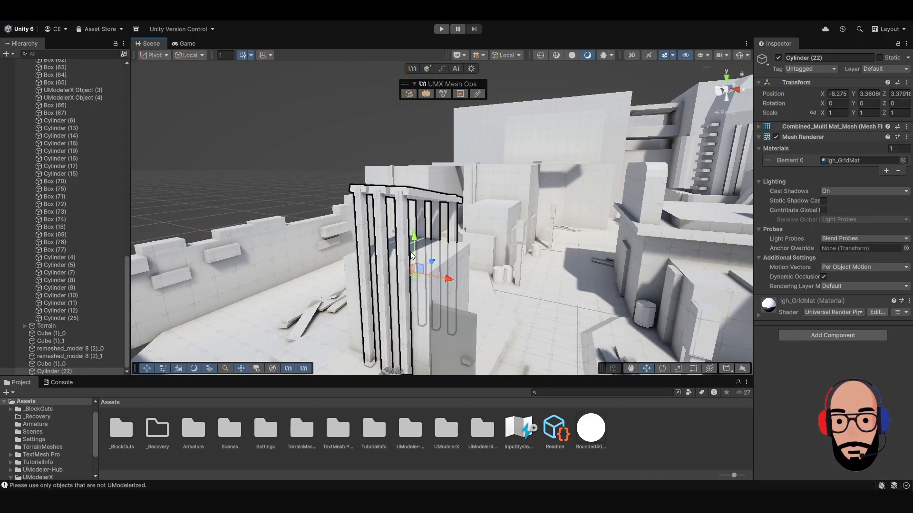
Test the frame's centered pivot by moving the frame horizontally, undo the move and clear the selection.
mouse_move(415, 275)
mouse_down()
mouse_move(469, 279)
mouse_move(420, 290)
mouse_up()
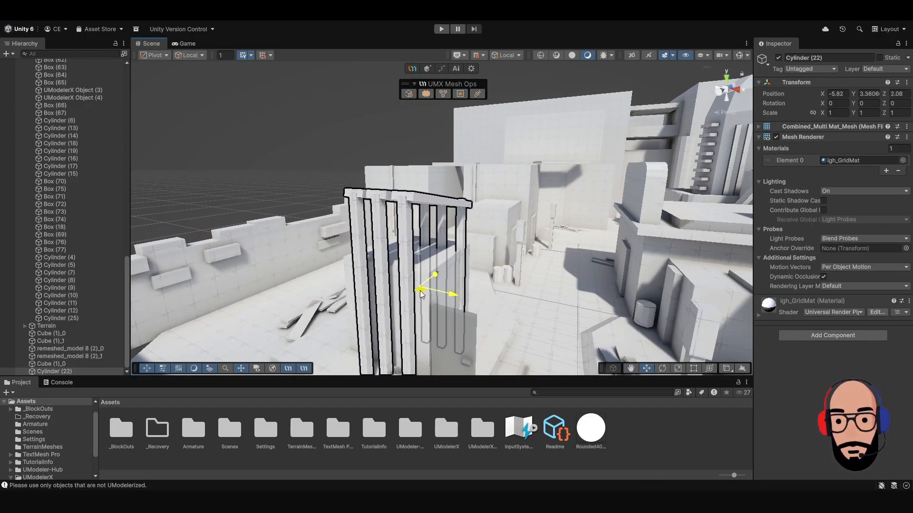
key(ctrl+z)
click(292, 172)
Separate the combined frame into individual meshes and check the split by selecting single posts.
alt+drag(332, 214, 382, 265)
click(397, 200)
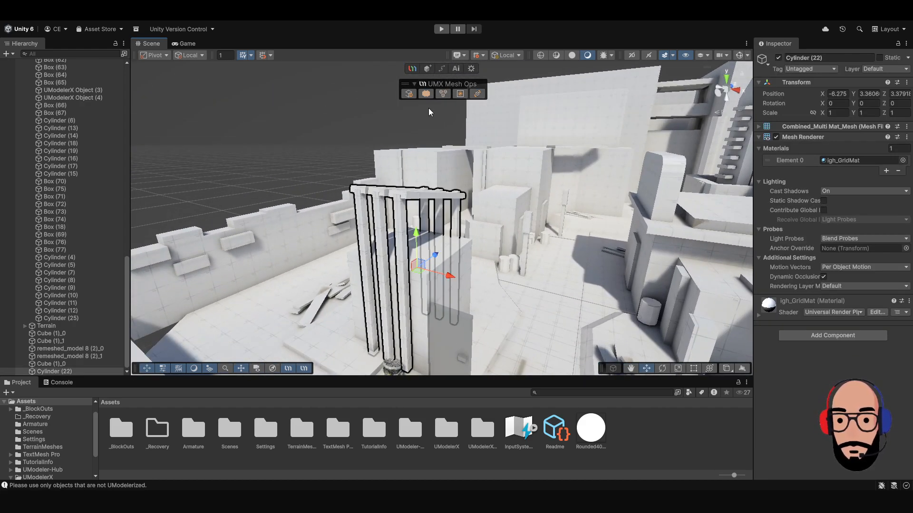
click(443, 93)
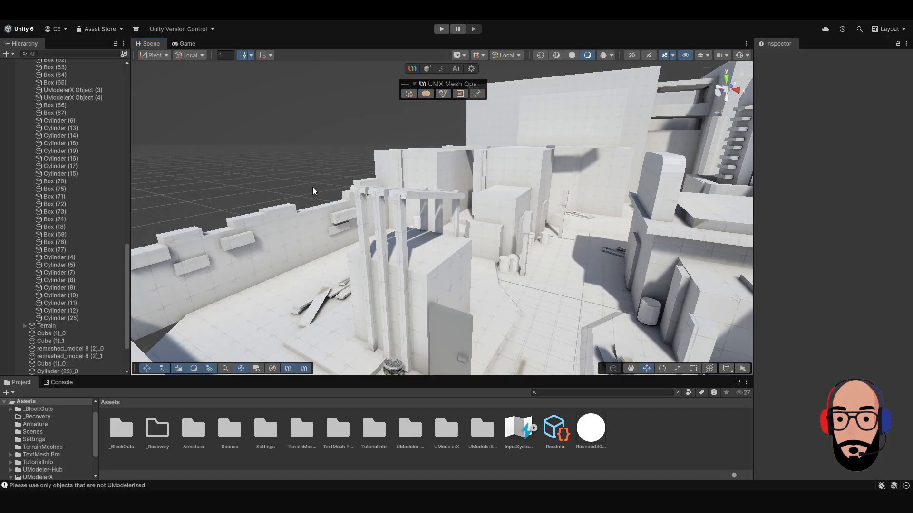
click(375, 207)
click(358, 207)
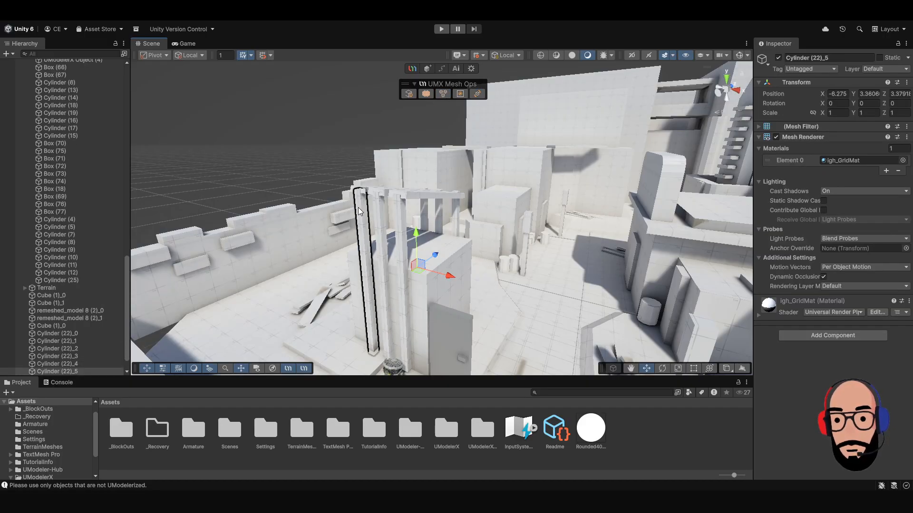
click(304, 181)
alt+right_drag(445, 241, 419, 238)
alt+drag(419, 239, 503, 278)
middle_drag(503, 278, 330, 273)
alt+drag(329, 273, 430, 262)
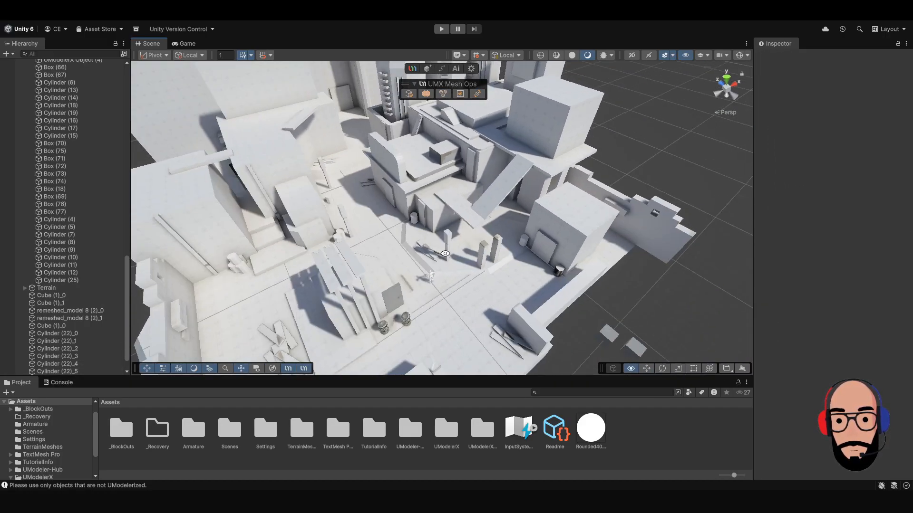
middle_drag(430, 261, 449, 370)
alt+drag(449, 371, 409, 301)
middle_drag(409, 301, 366, 228)
alt+drag(366, 228, 353, 255)
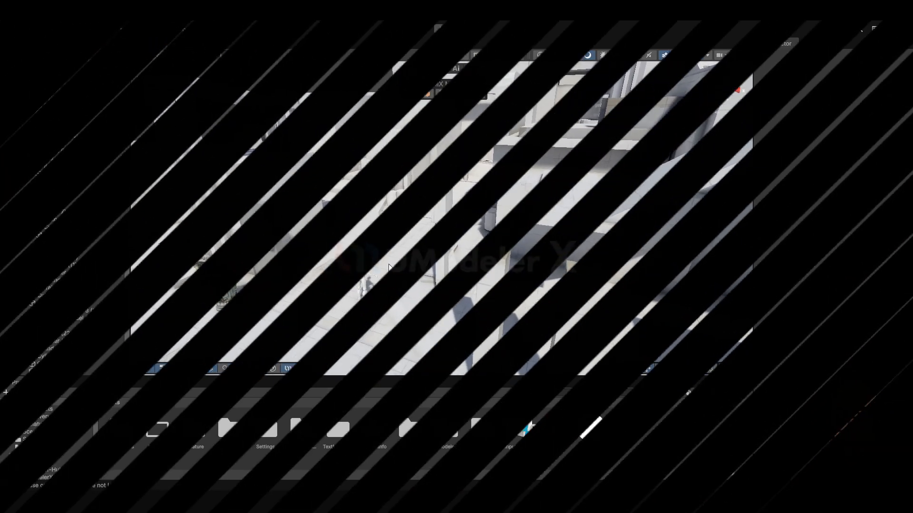